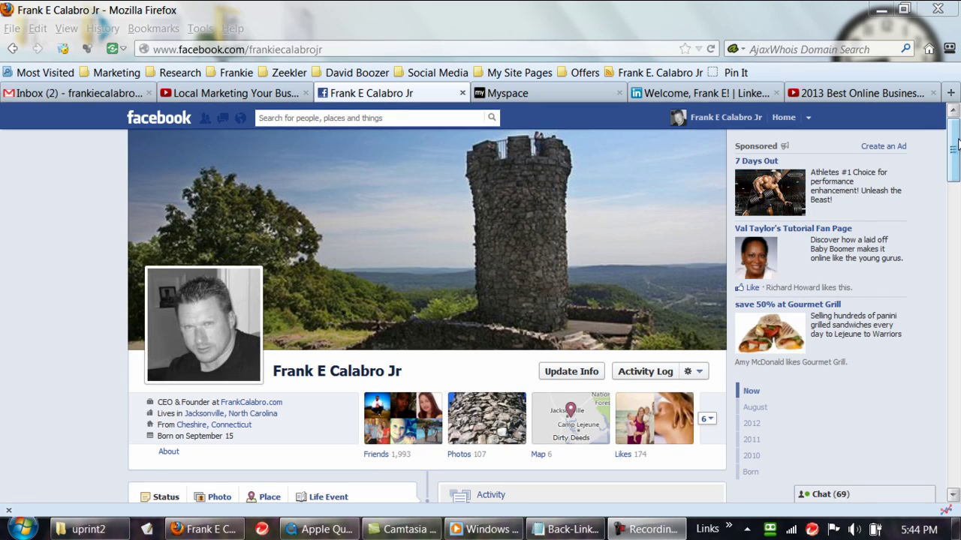
- Reset the browser zoom, scroll down the Facebook profile and open its About page
key(ctrl+minus)
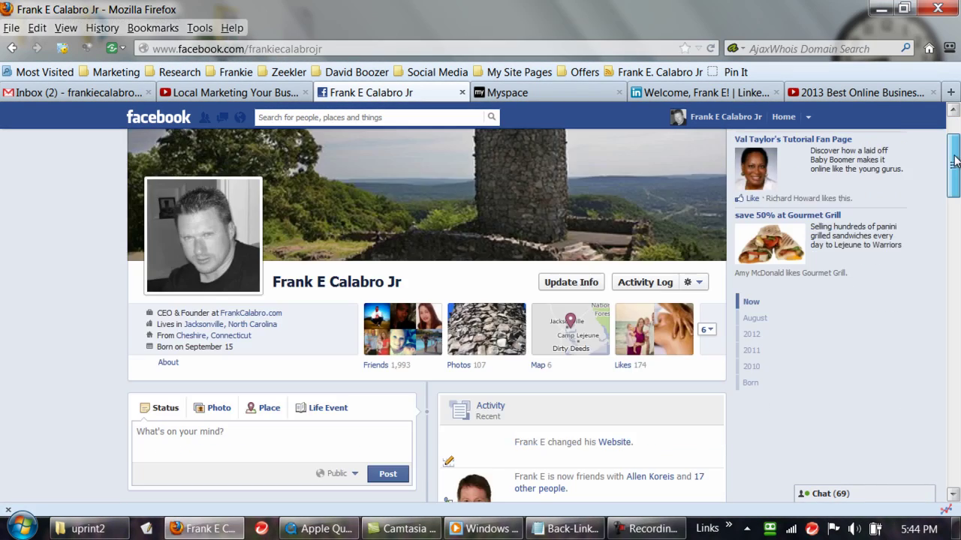
key(ctrl+0)
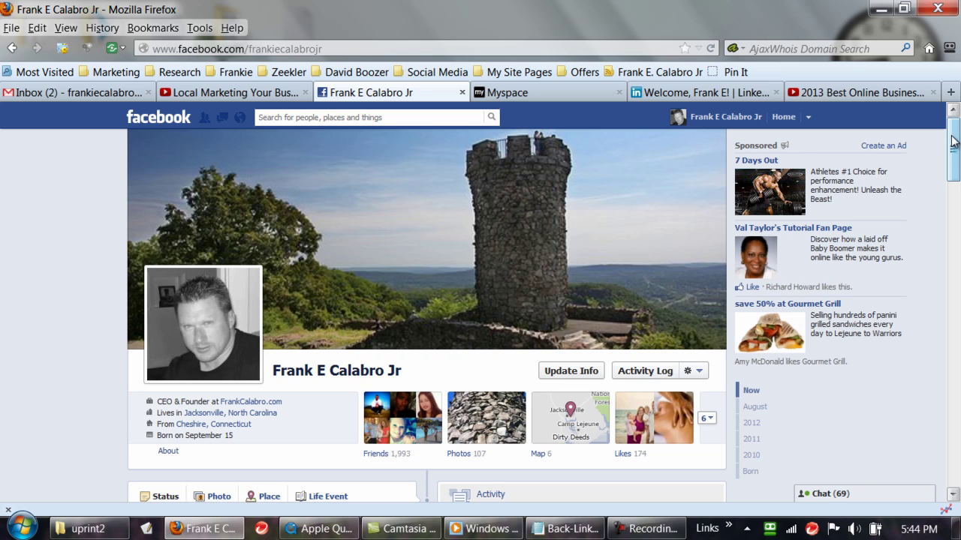
mouse_move(955, 139)
mouse_down()
mouse_move(954, 154)
mouse_move(957, 120)
mouse_up()
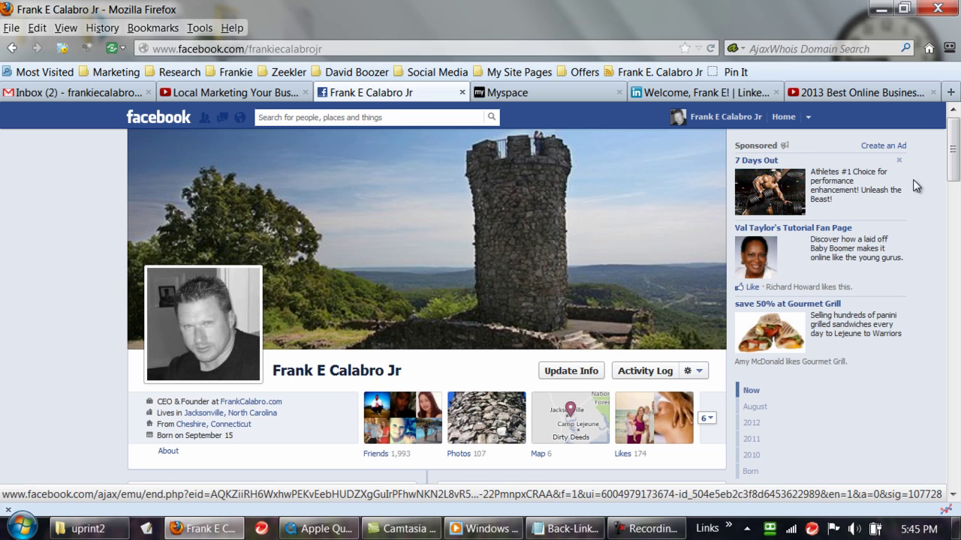
scroll(952, 162, down, 2)
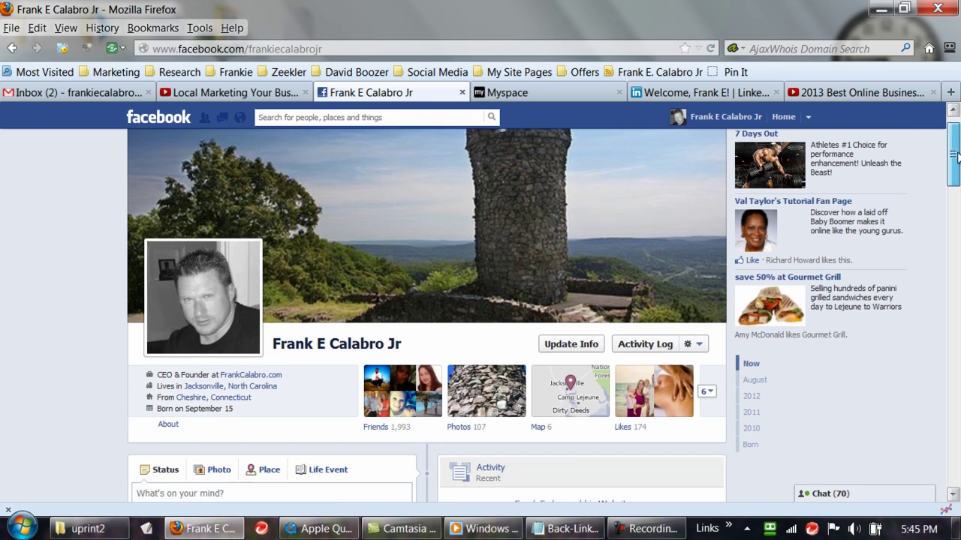
scroll(958, 158, down, 1)
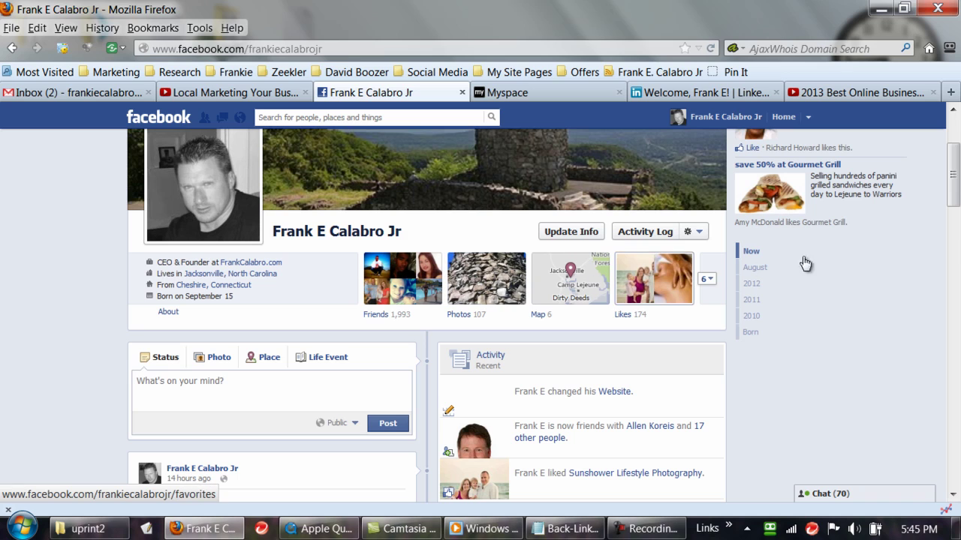
scroll(955, 187, down, 1)
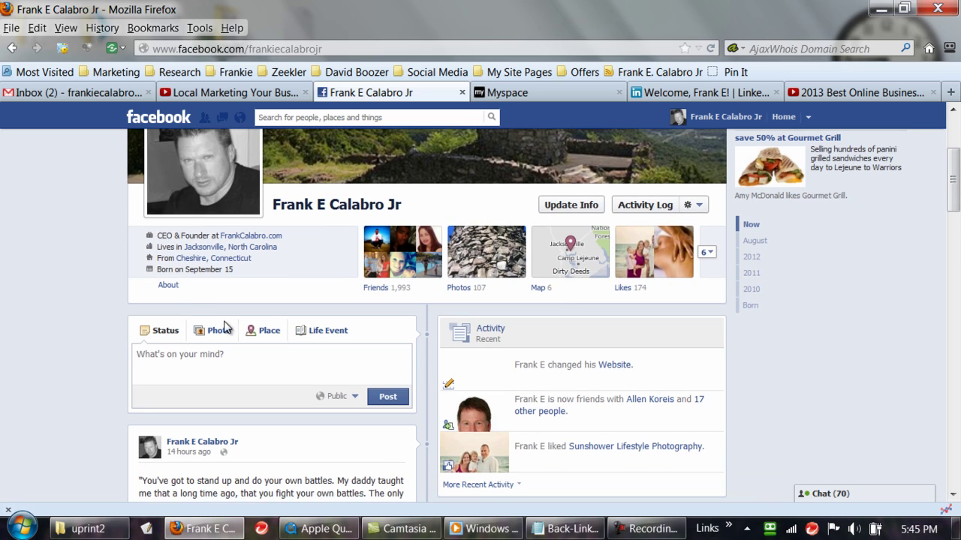
click(169, 289)
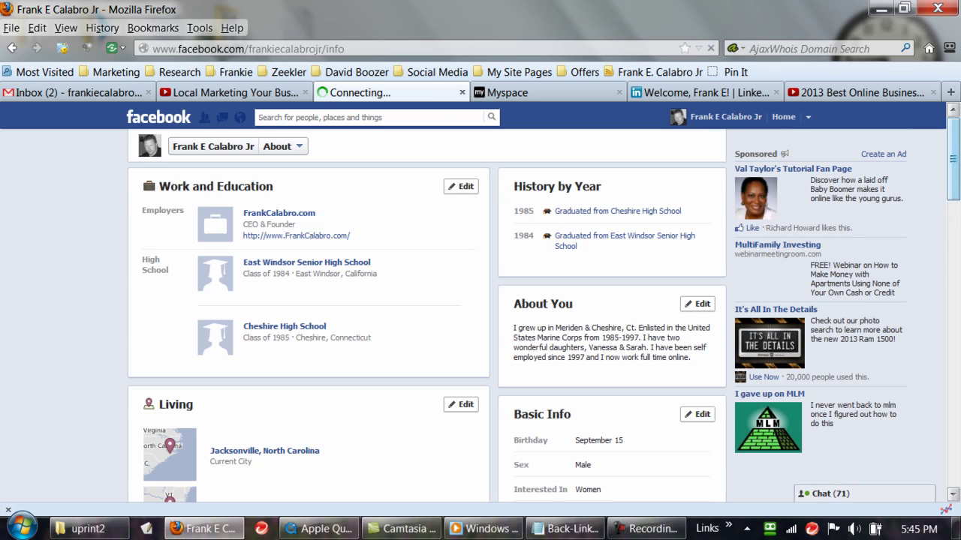
- Scroll the About page down to the Family and Contact Info sections
scroll(956, 163, down, 1)
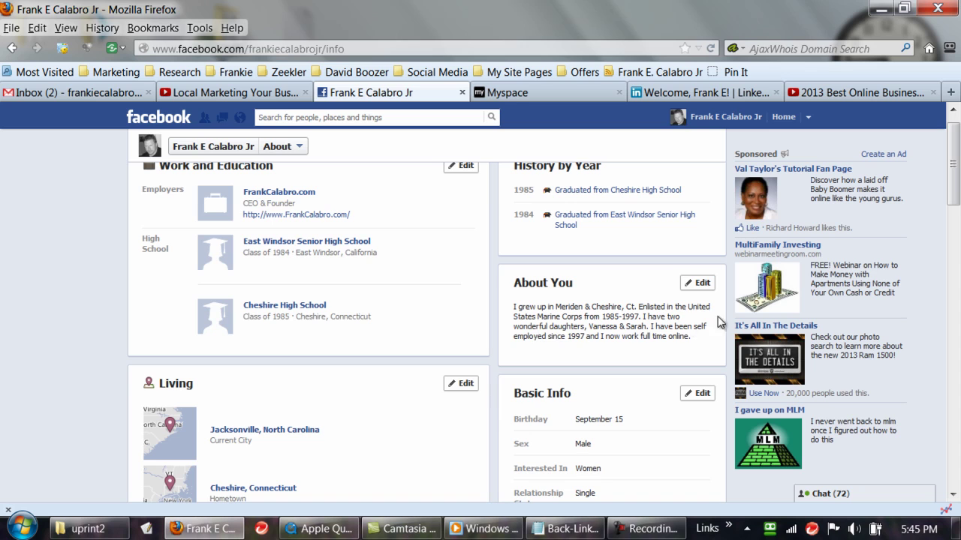
scroll(954, 181, down, 2)
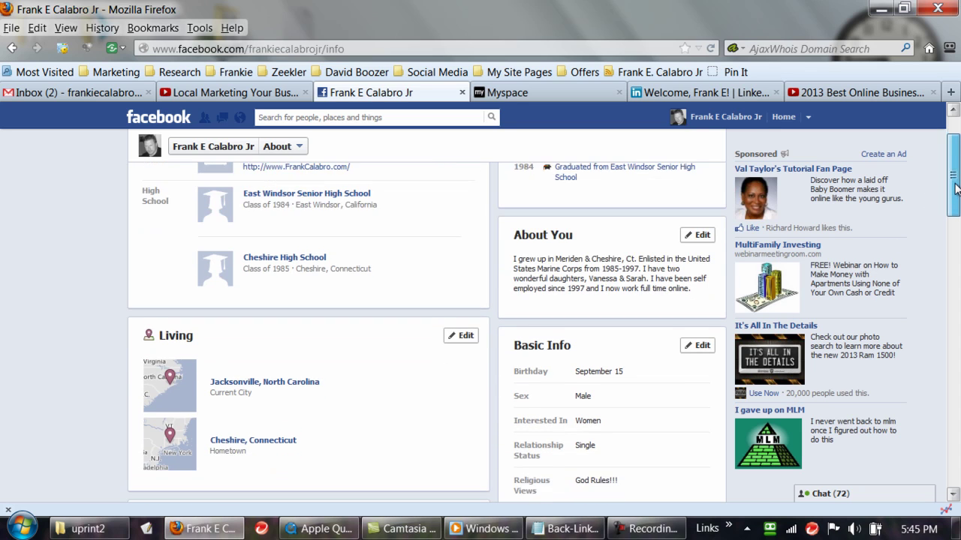
drag(956, 189, 958, 274)
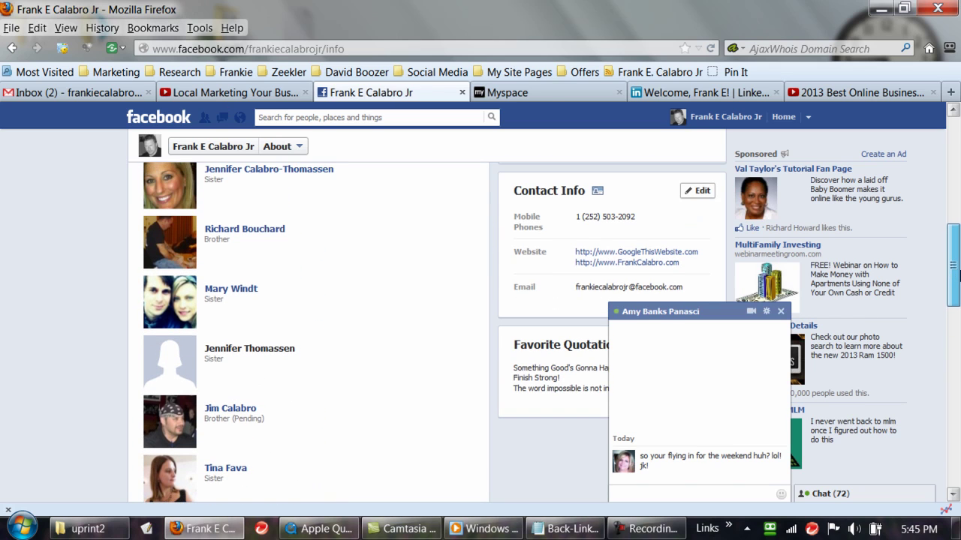
- Close the incoming chat and highlight the listed mobile phone number
click(781, 311)
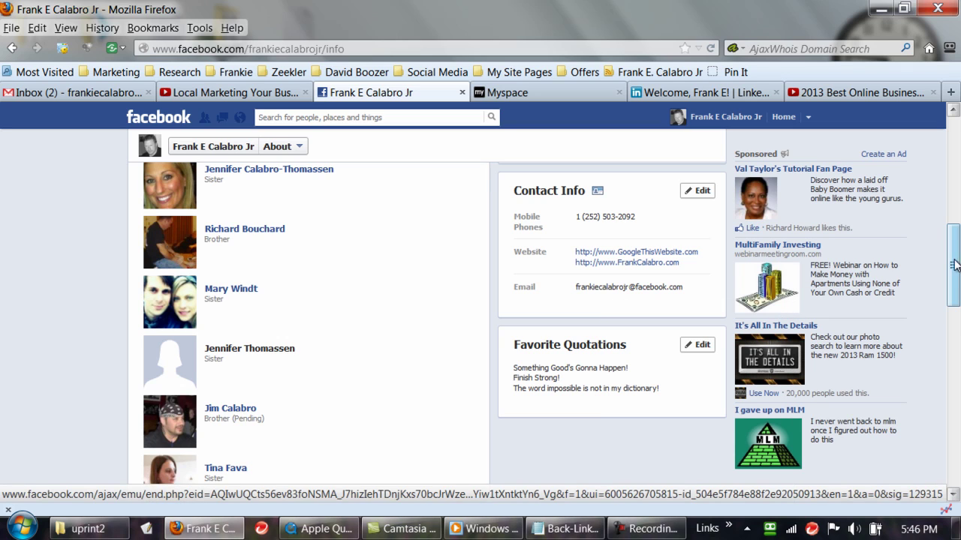
drag(955, 264, 955, 250)
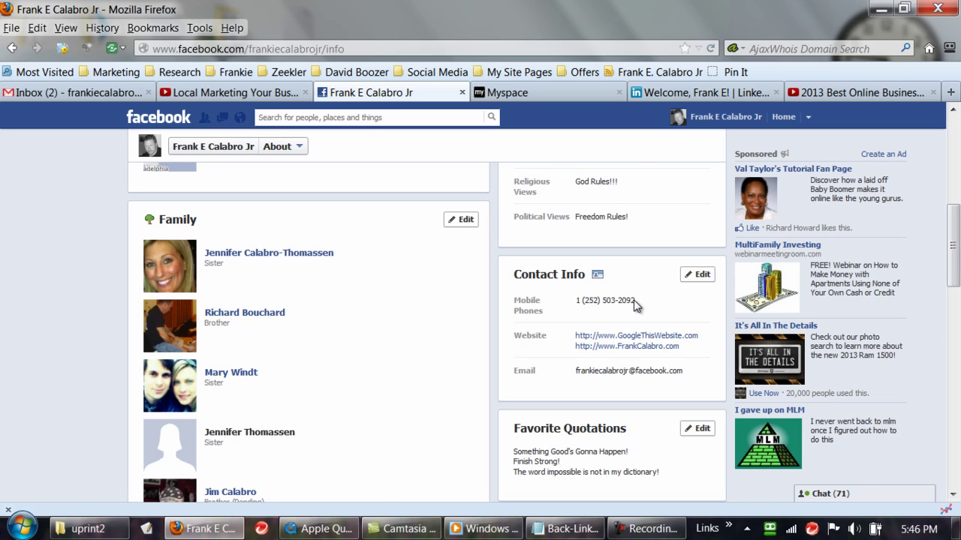
drag(577, 304, 642, 306)
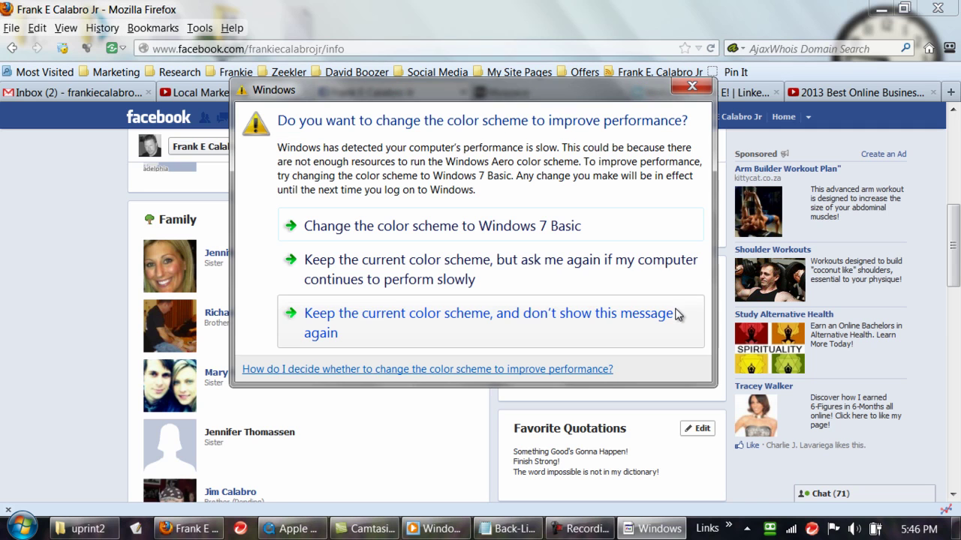
- Keep the current Windows colour scheme without further prompts and scroll back up
click(315, 318)
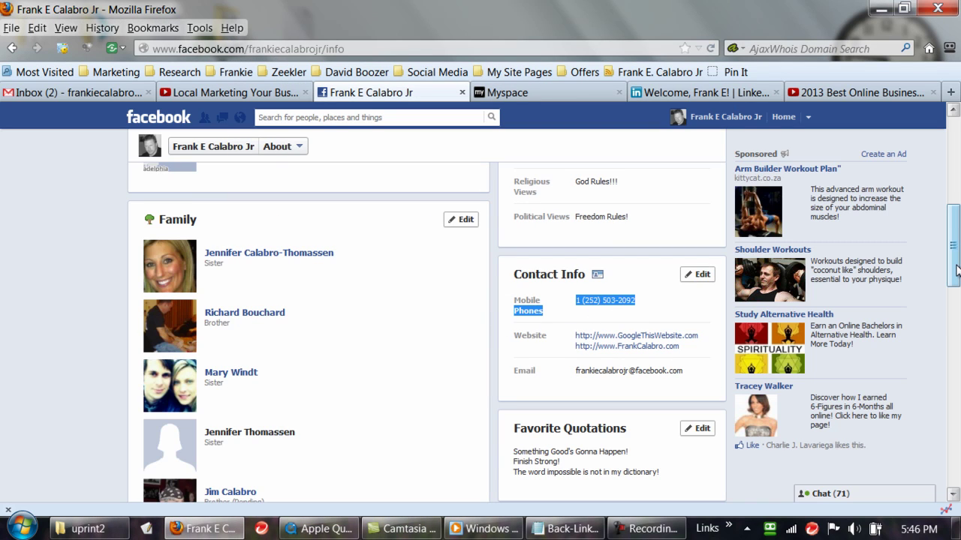
mouse_move(956, 270)
mouse_down()
mouse_move(957, 166)
mouse_move(957, 270)
mouse_up()
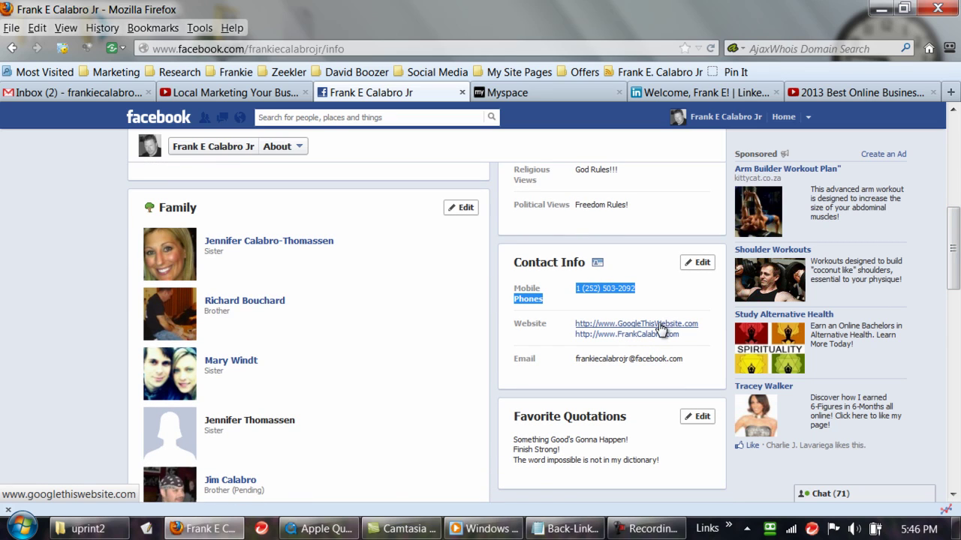
drag(956, 261, 956, 143)
click(727, 117)
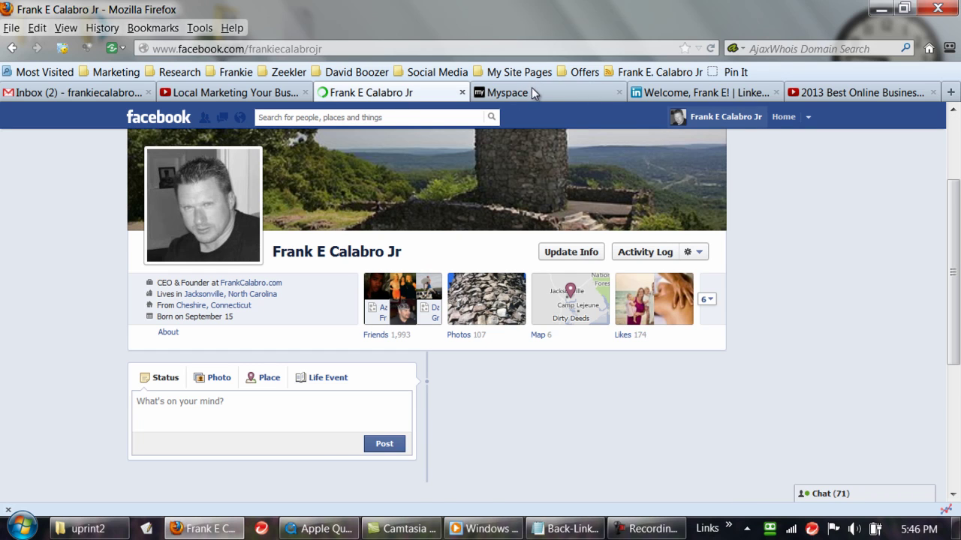
click(542, 94)
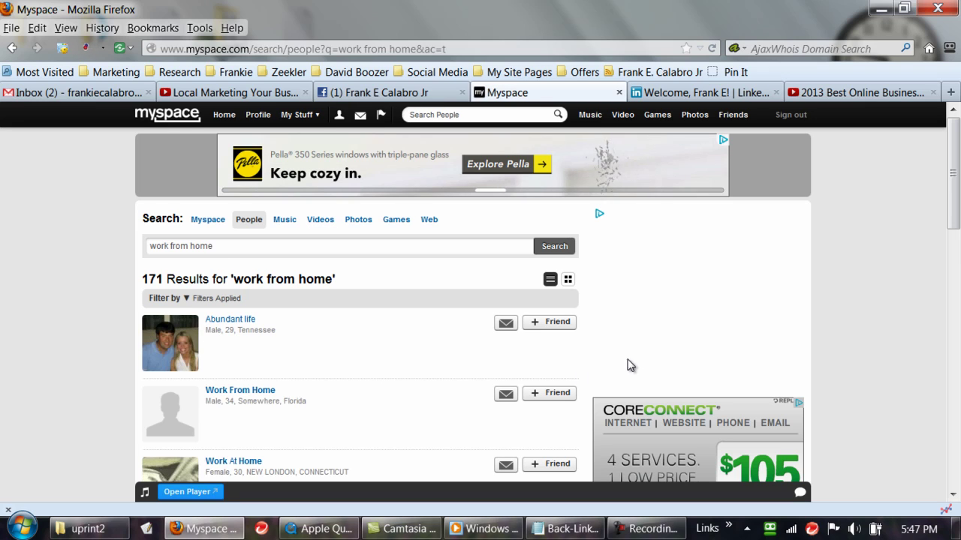
click(712, 93)
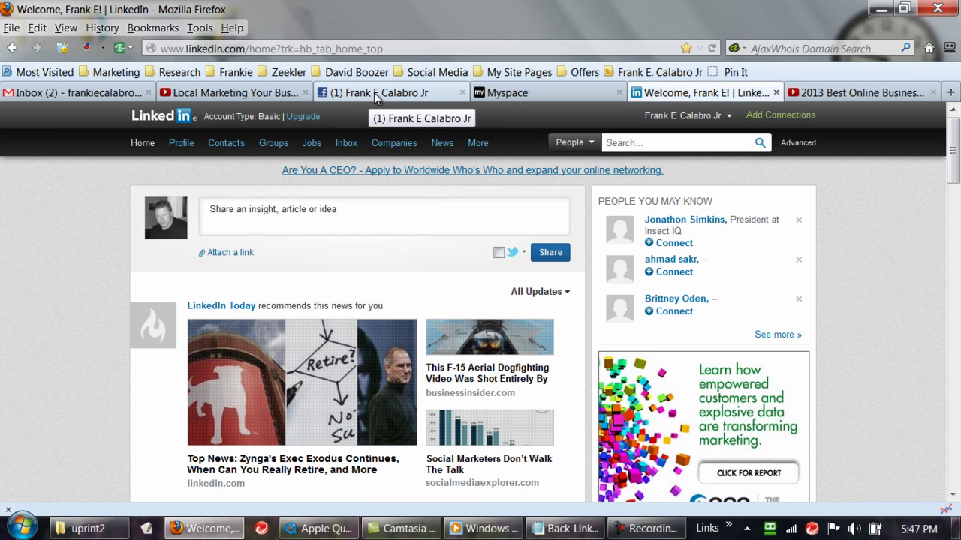
click(388, 101)
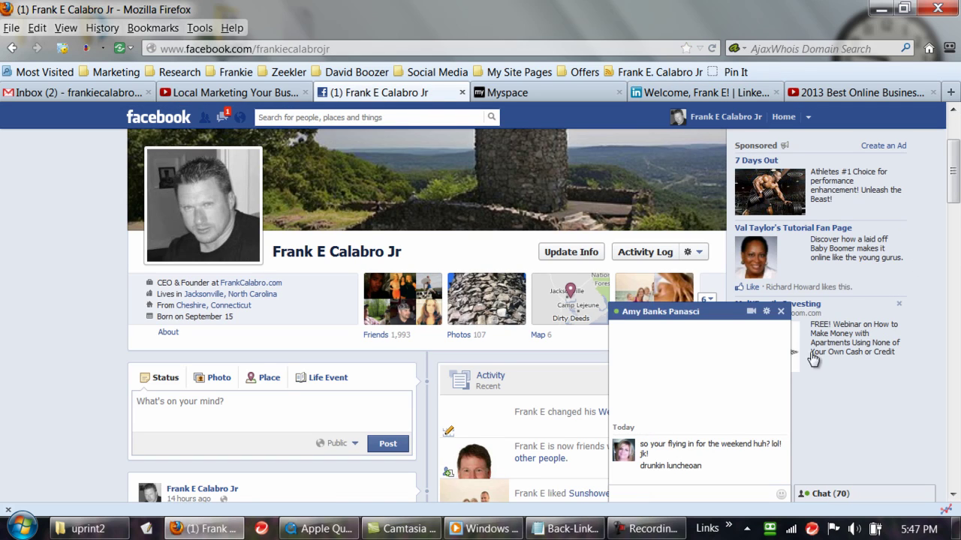
click(782, 312)
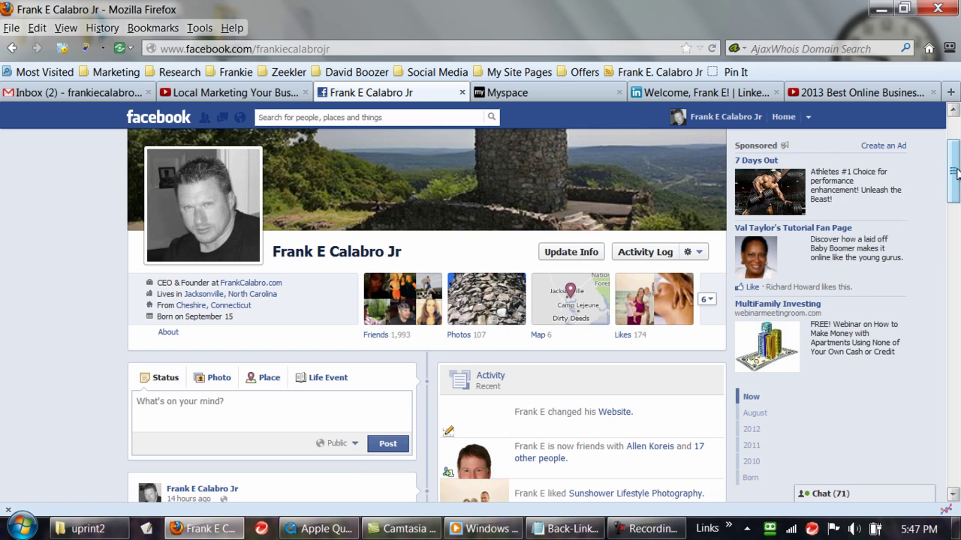
- Search Facebook for 'work from home groups' and scroll through the results
click(396, 117)
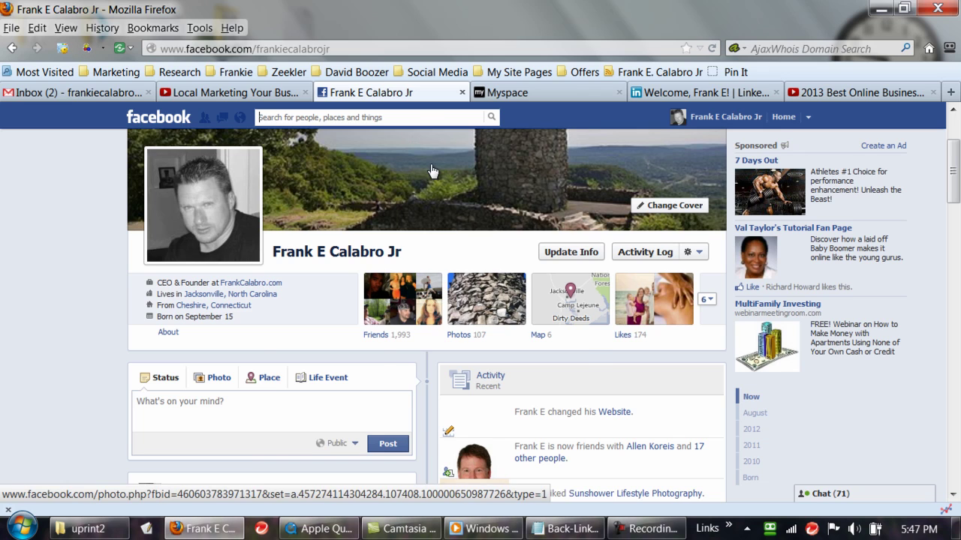
text(work )
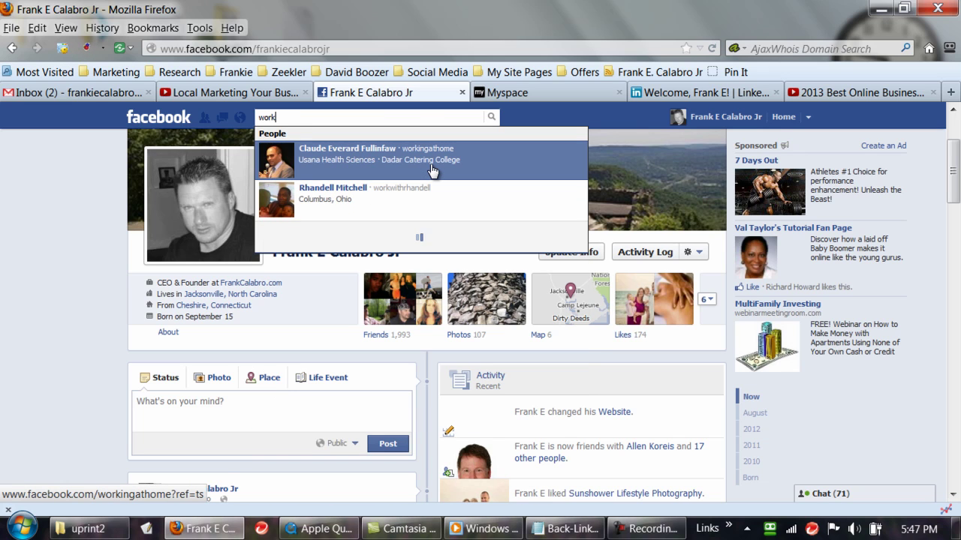
text(from home groups)
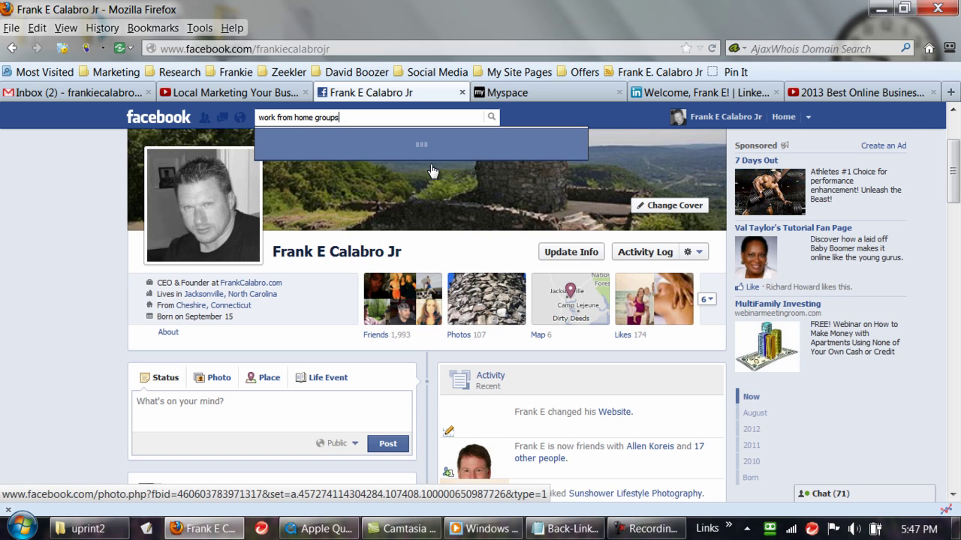
key(Return)
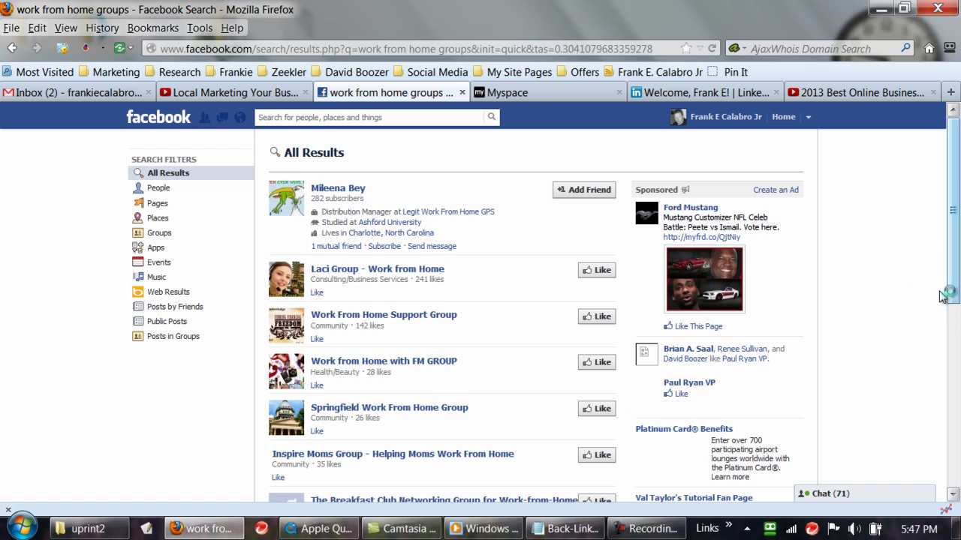
mouse_move(957, 216)
mouse_down()
mouse_move(921, 411)
mouse_move(931, 500)
mouse_move(952, 423)
mouse_move(959, 206)
mouse_up()
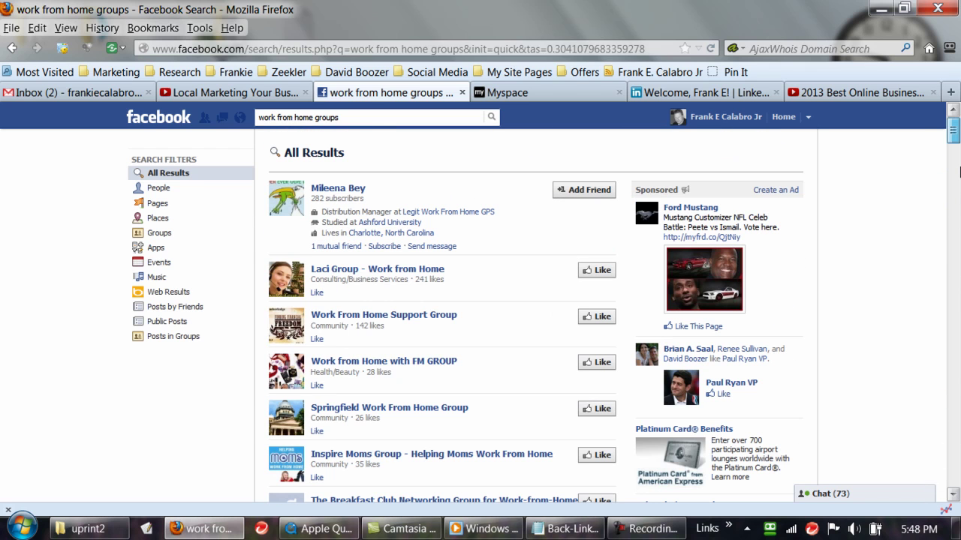
- Go back in Facebook, then return to the Myspace 'work from home' people results
click(13, 49)
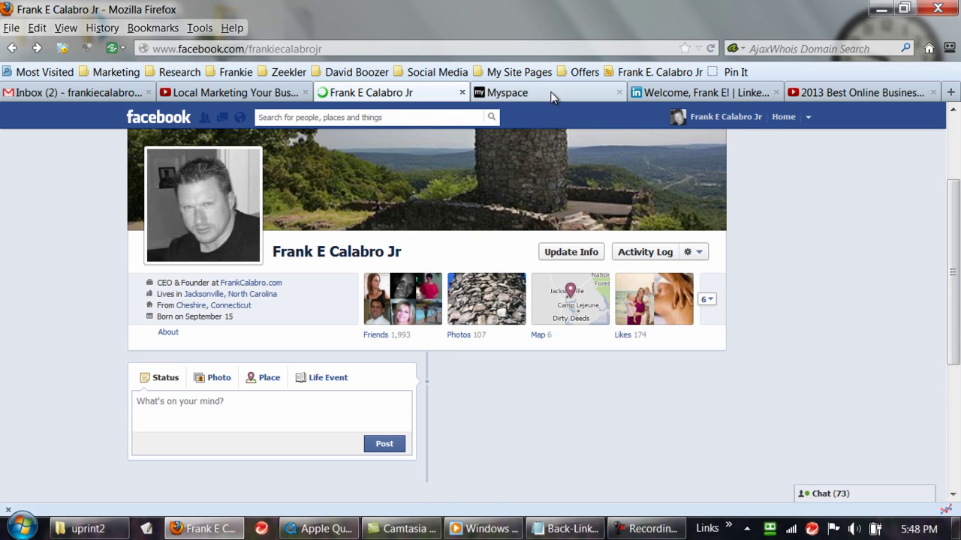
click(551, 91)
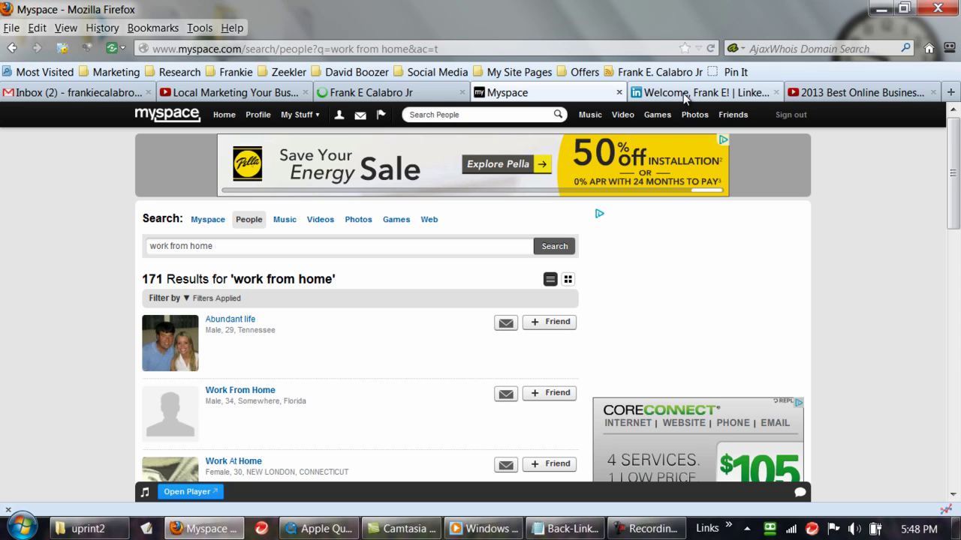
click(683, 93)
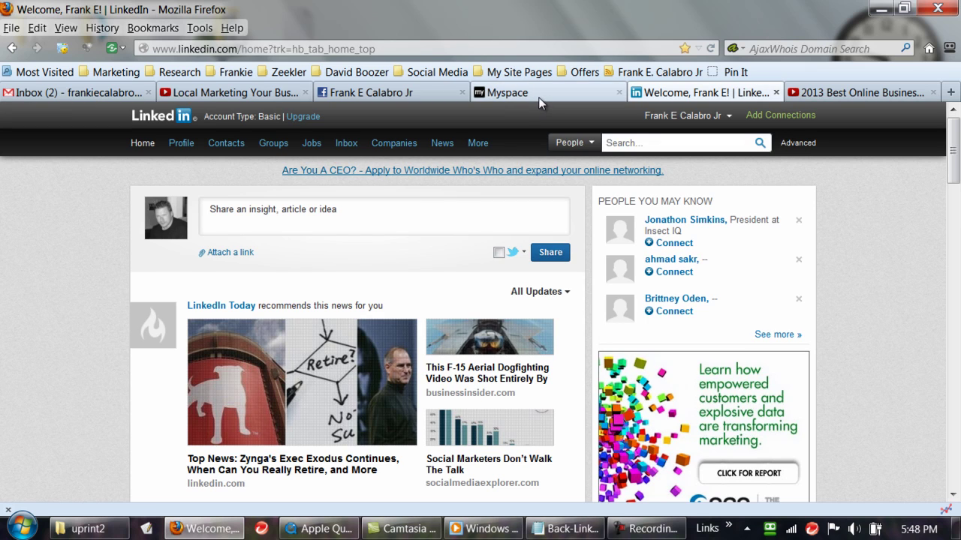
click(539, 96)
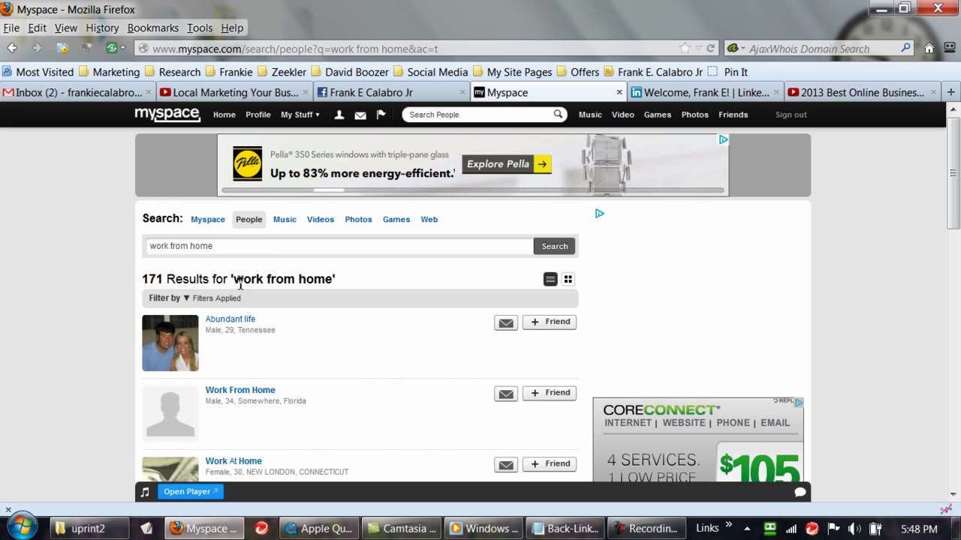
drag(235, 282, 332, 275)
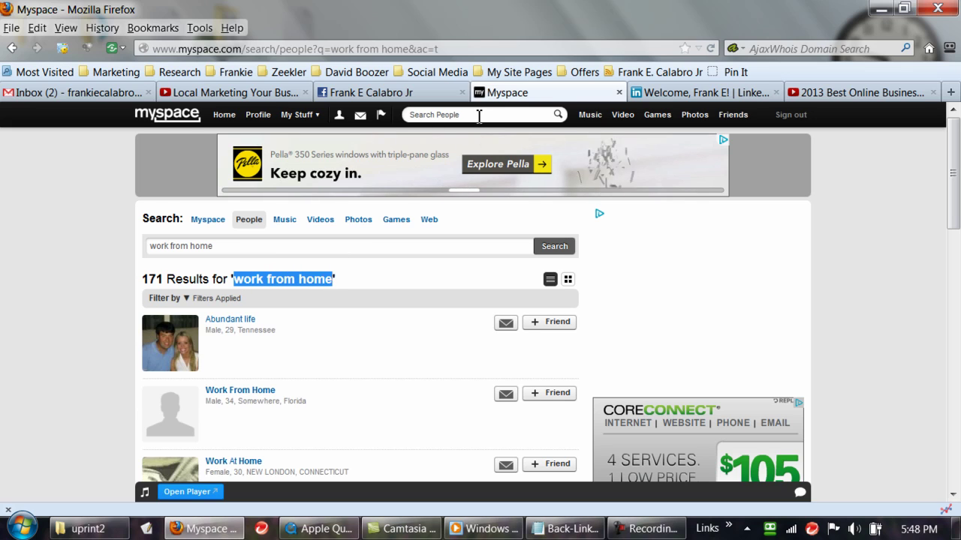
- Close the Abundant life confirmation and friend Work At Home and Essential Nourishing Mist
drag(957, 215, 957, 242)
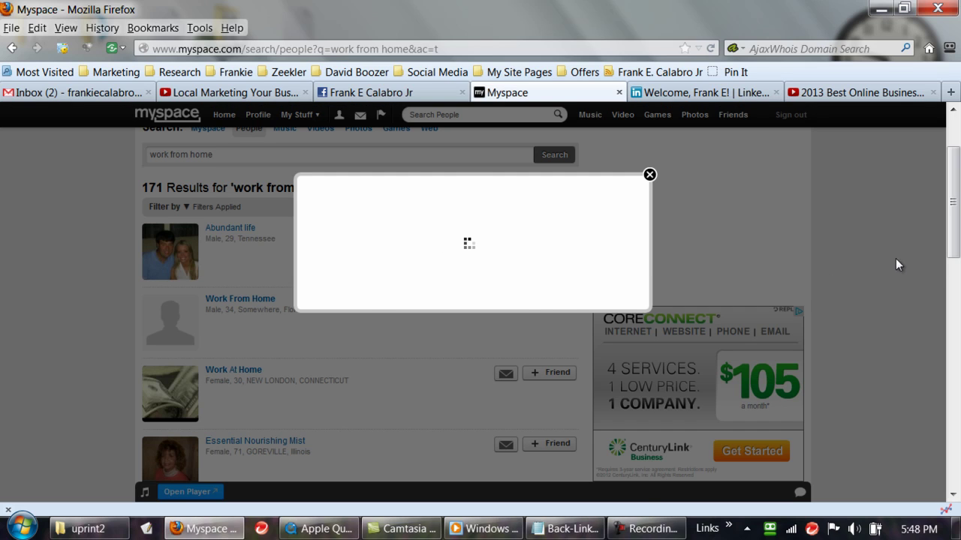
click(649, 176)
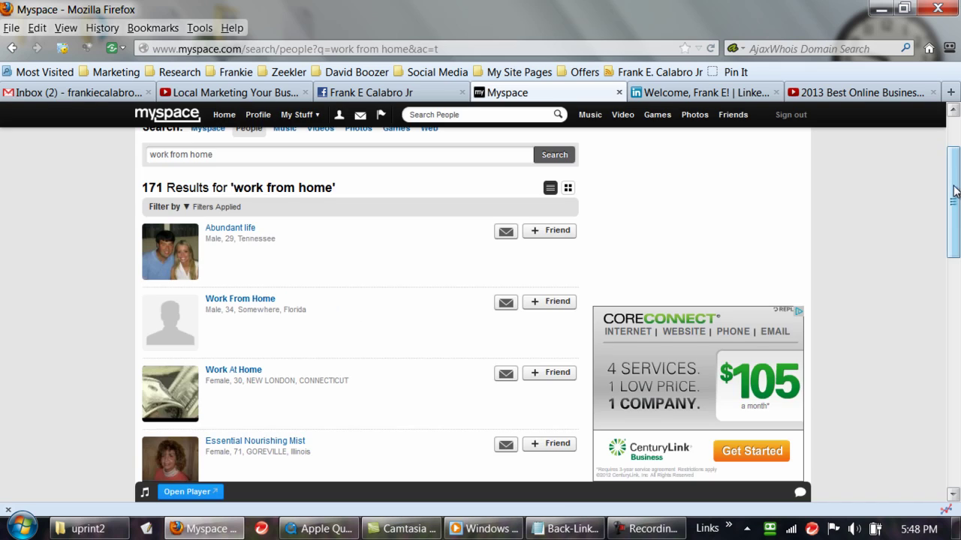
drag(956, 195, 954, 229)
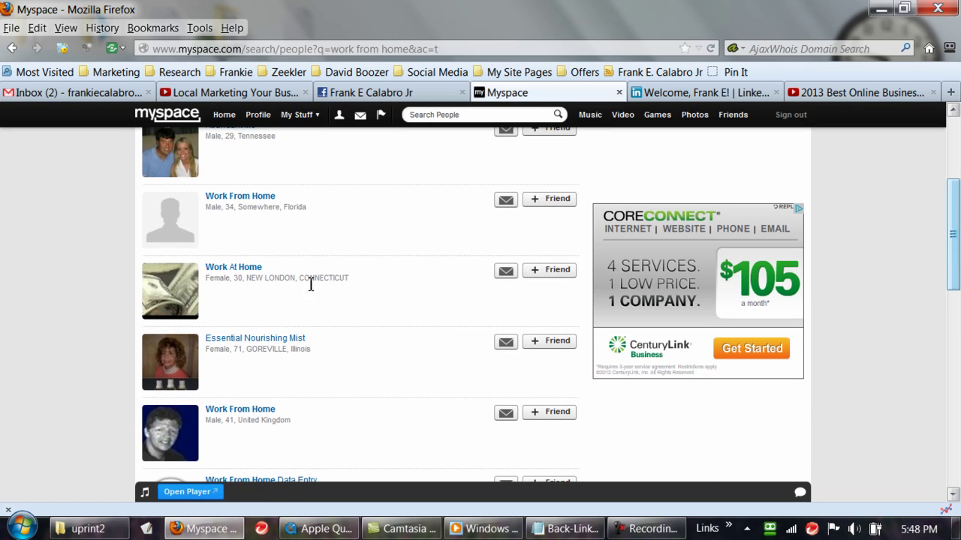
click(572, 274)
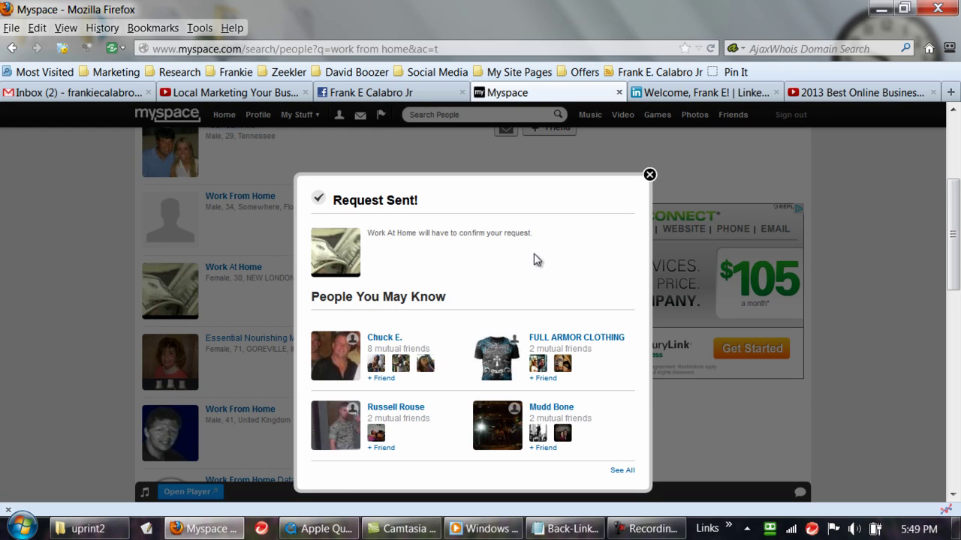
click(649, 174)
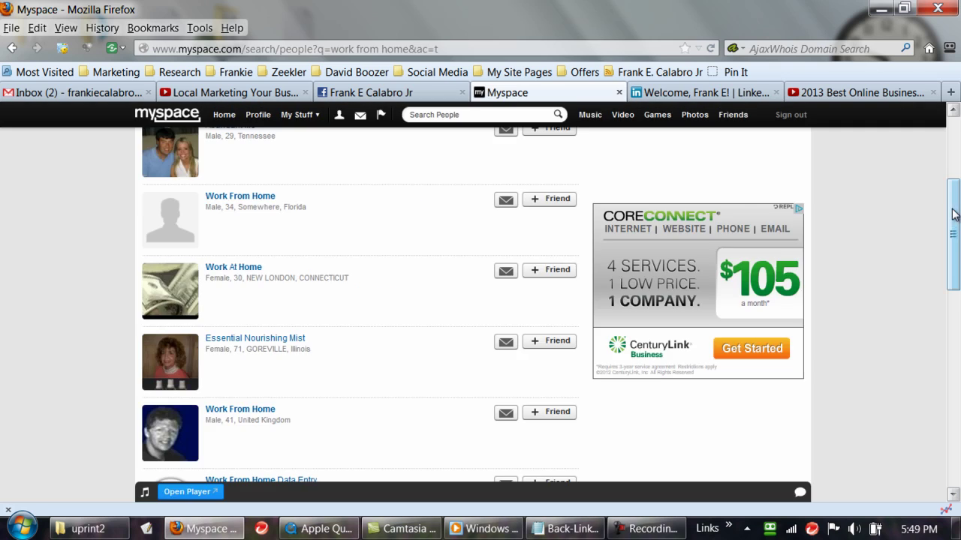
drag(952, 218, 951, 250)
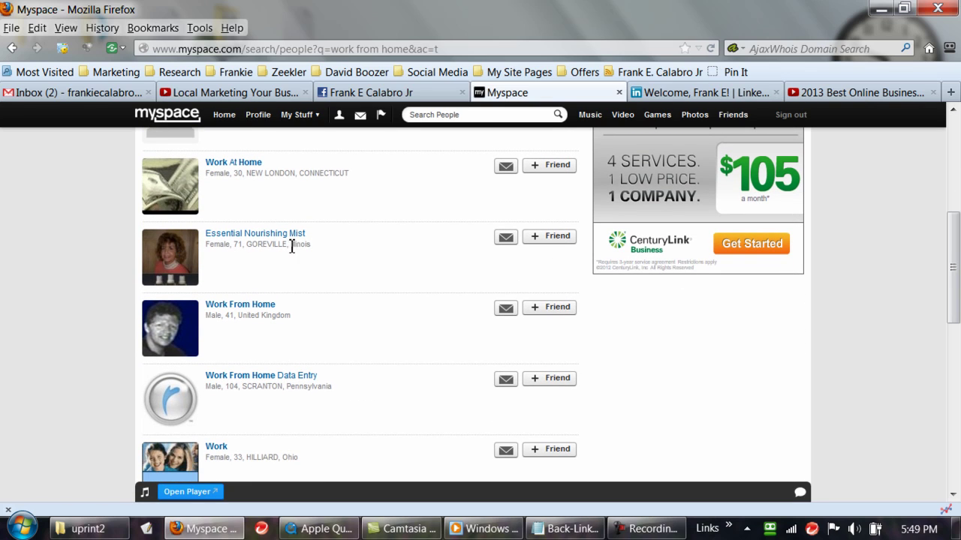
click(566, 237)
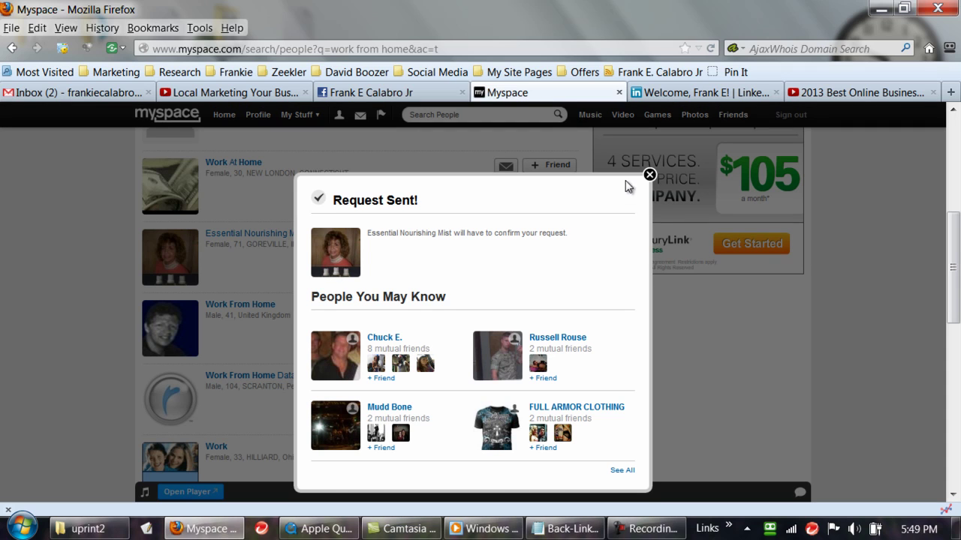
- Friend the Fort Lauderdale 'Work From Home' and 'Work at home!' profiles, dismissing each confirmation
click(649, 177)
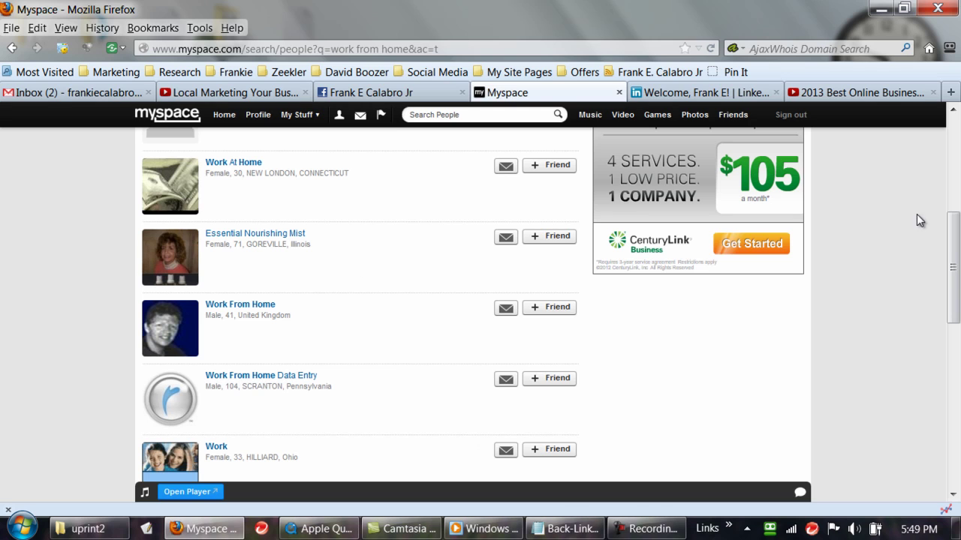
drag(956, 238, 941, 262)
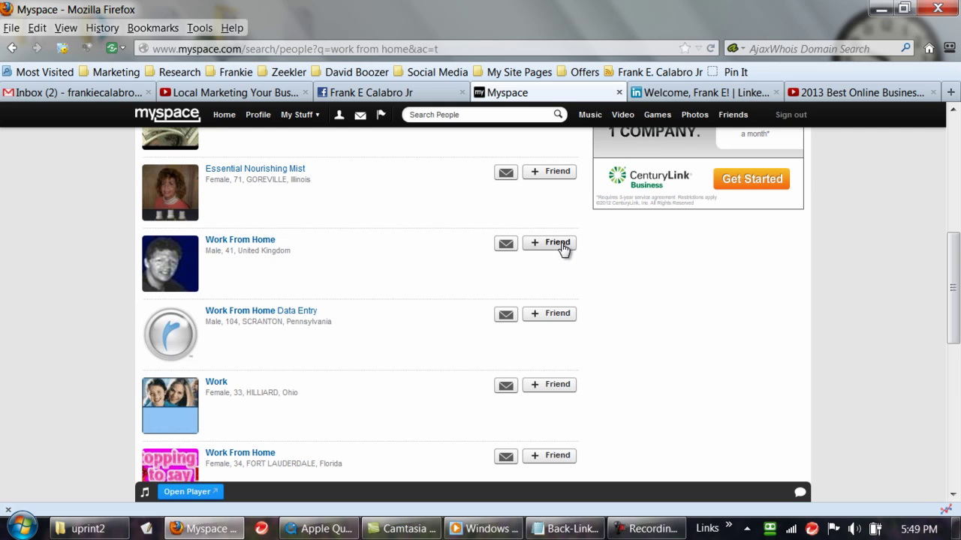
drag(957, 271, 958, 321)
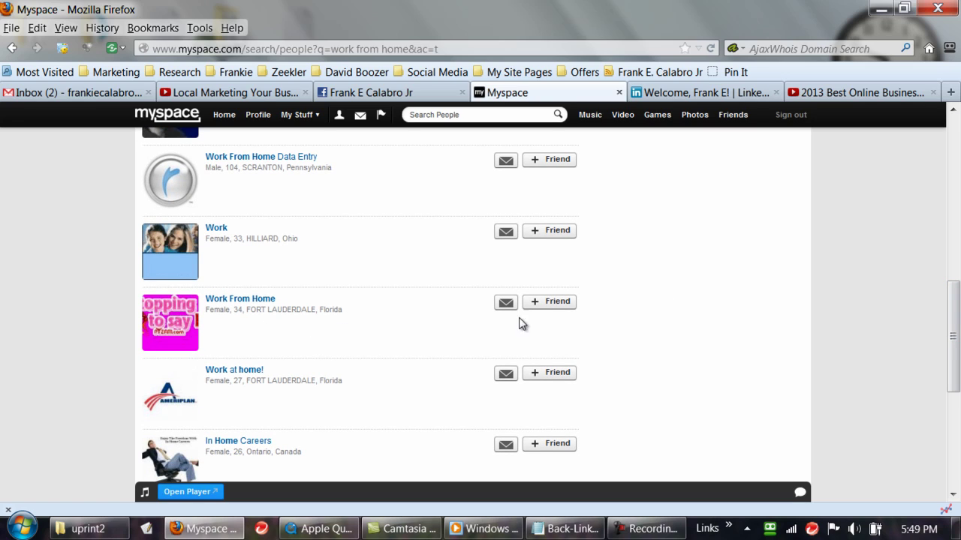
click(571, 304)
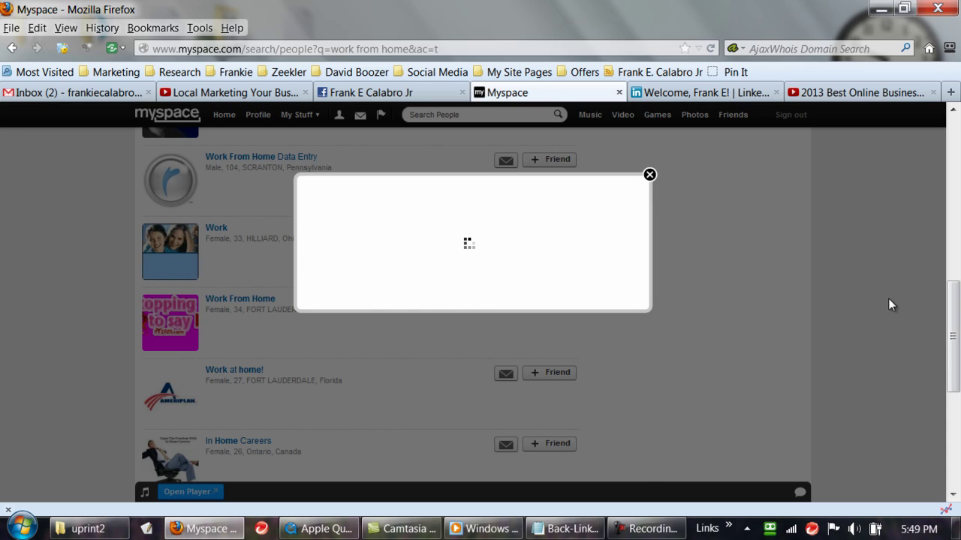
click(650, 175)
scroll(954, 289, down, 3)
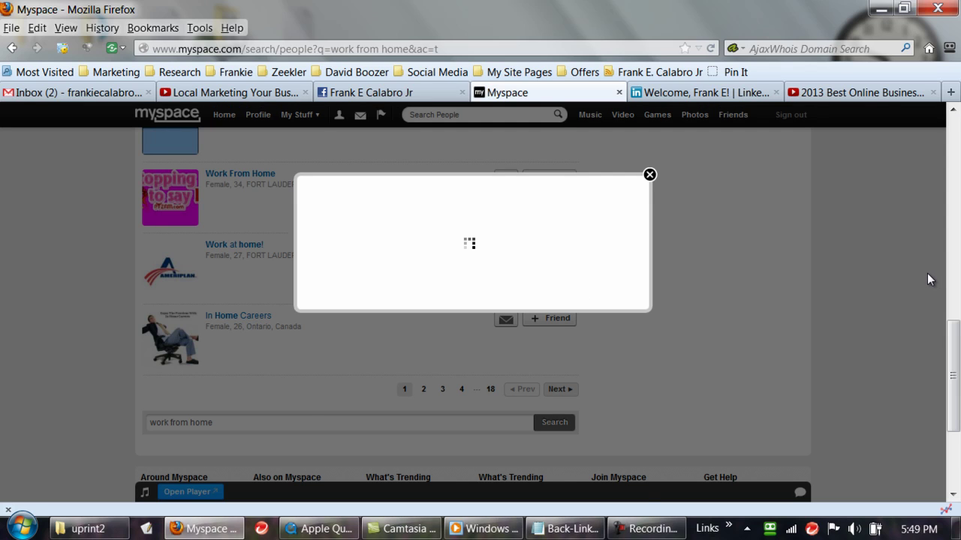
click(650, 175)
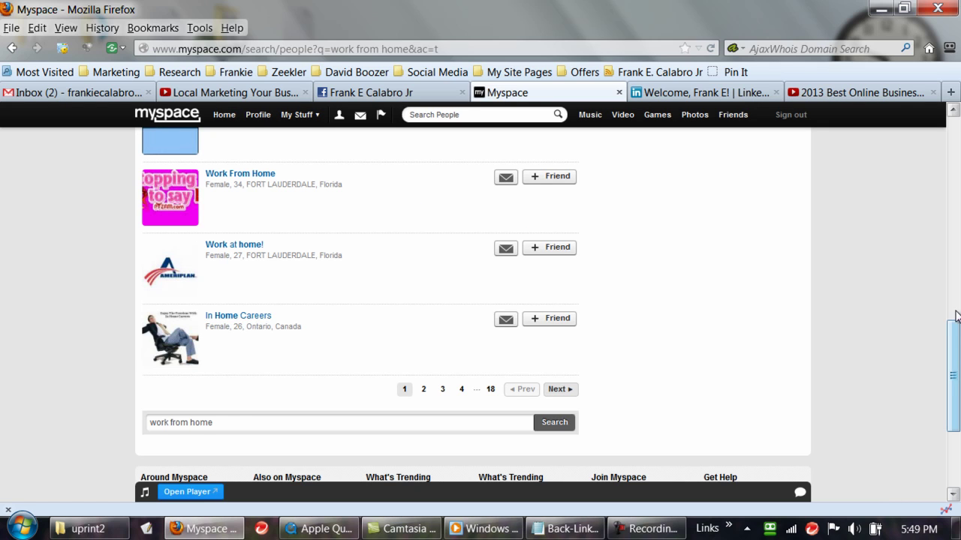
- Switch to LinkedIn and browse the My Site Pages and Social Media bookmark folders, then close them
scroll(955, 313, up, 15)
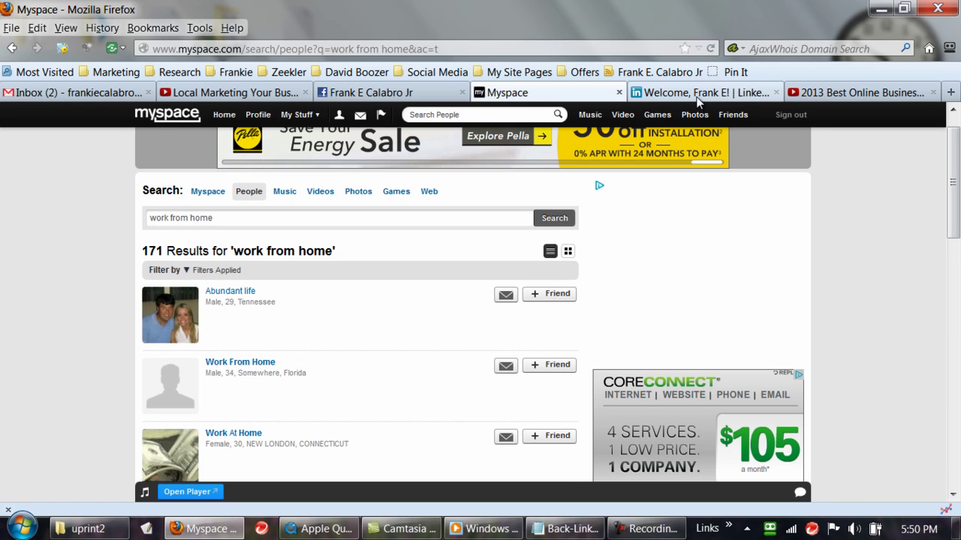
click(693, 95)
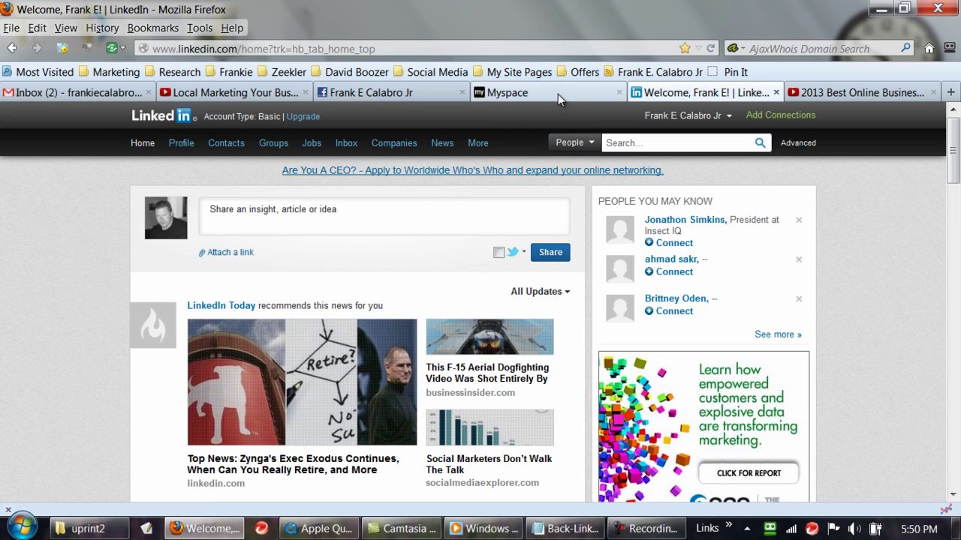
click(513, 74)
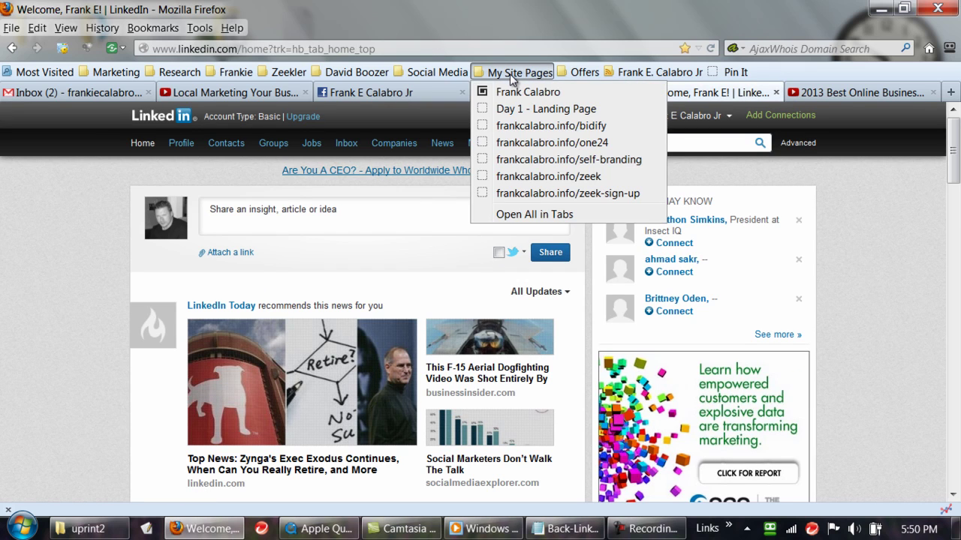
click(439, 73)
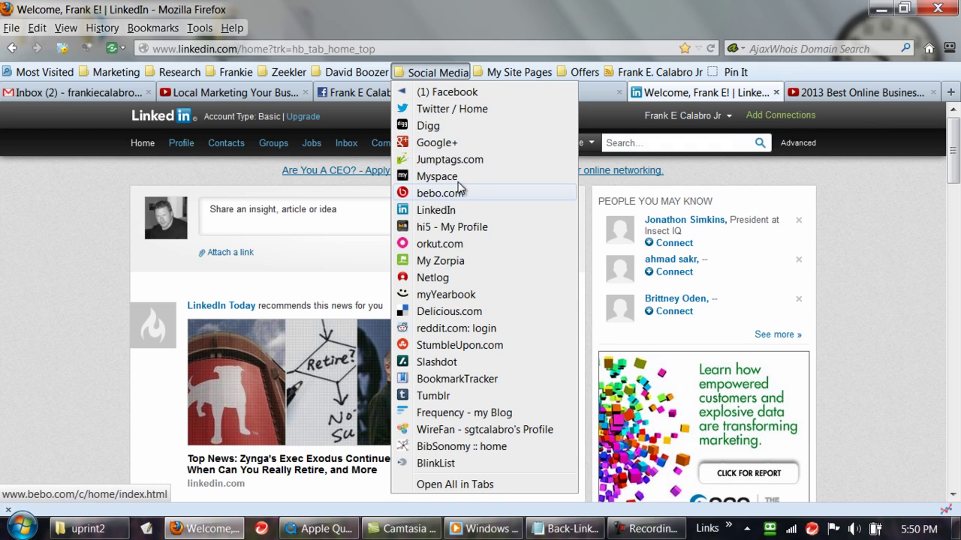
click(865, 124)
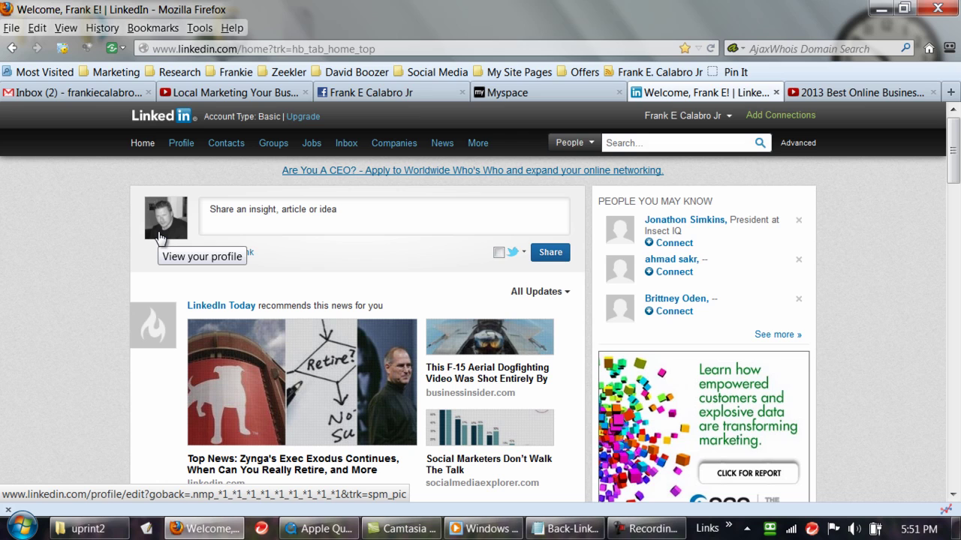
- Start a Facebook status update with the video title '2013 Best Online Business'
click(411, 99)
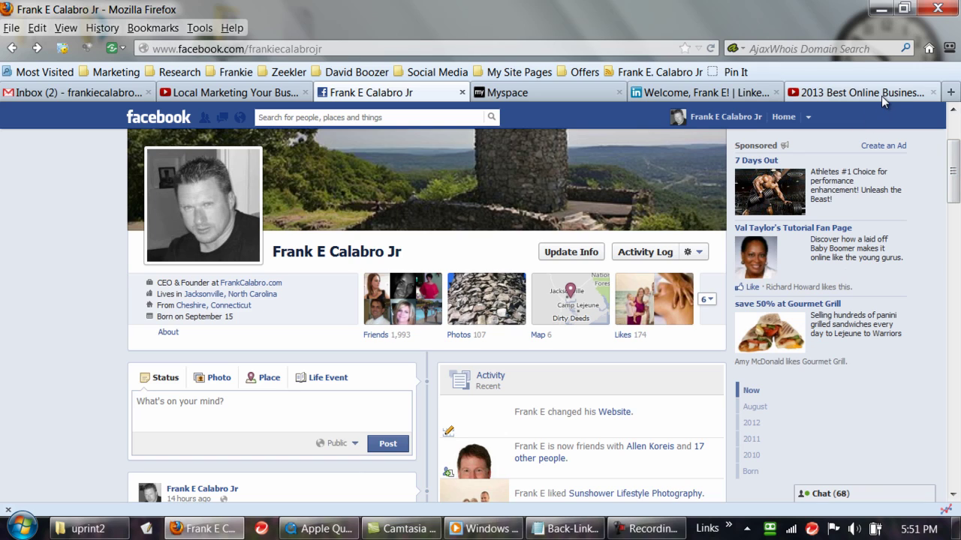
click(148, 416)
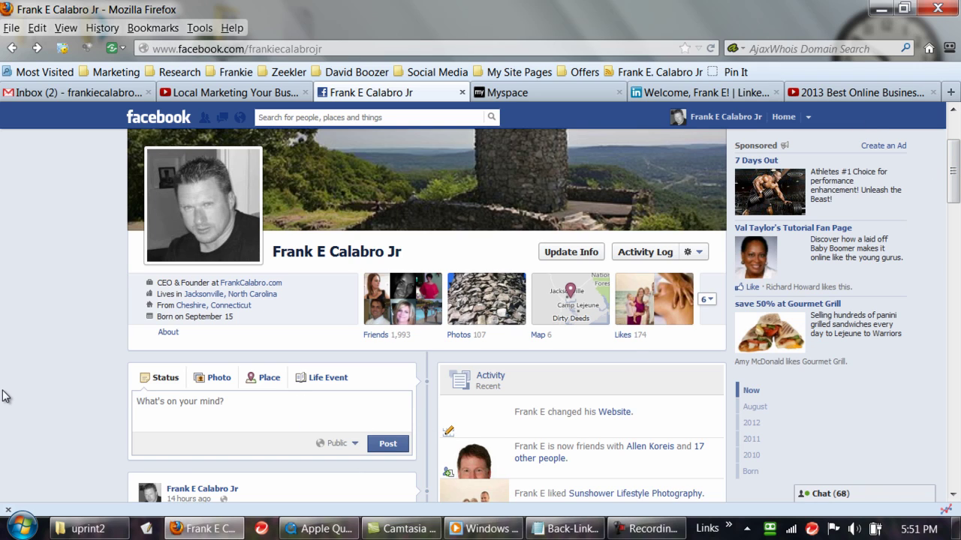
text(2013 Best Online Business)
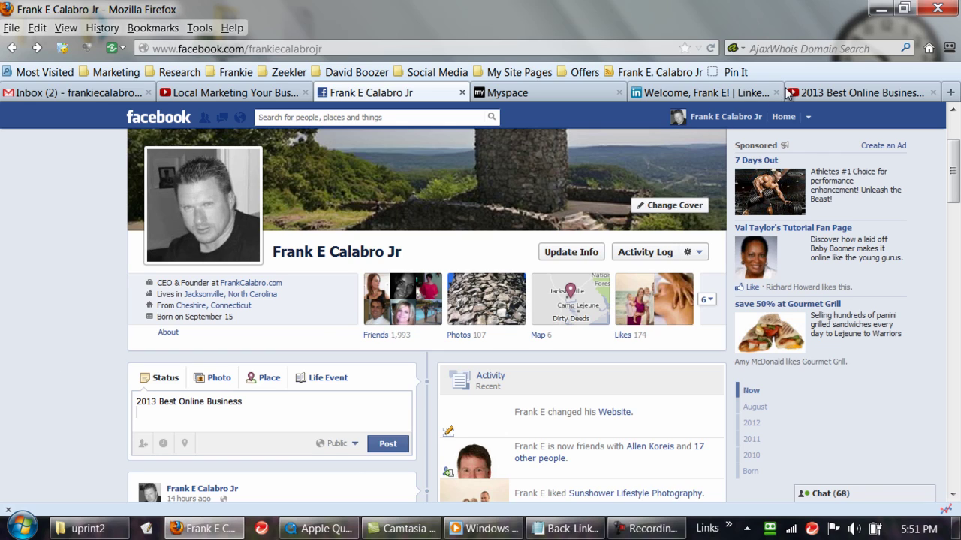
- Open the '2013 Best Online Business' YouTube video and expand its description
click(858, 94)
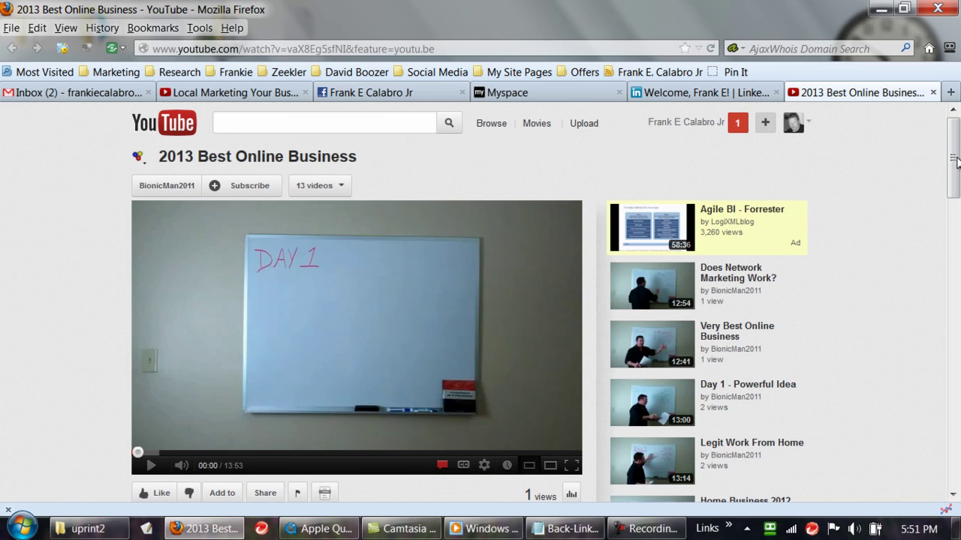
scroll(955, 159, down, 4)
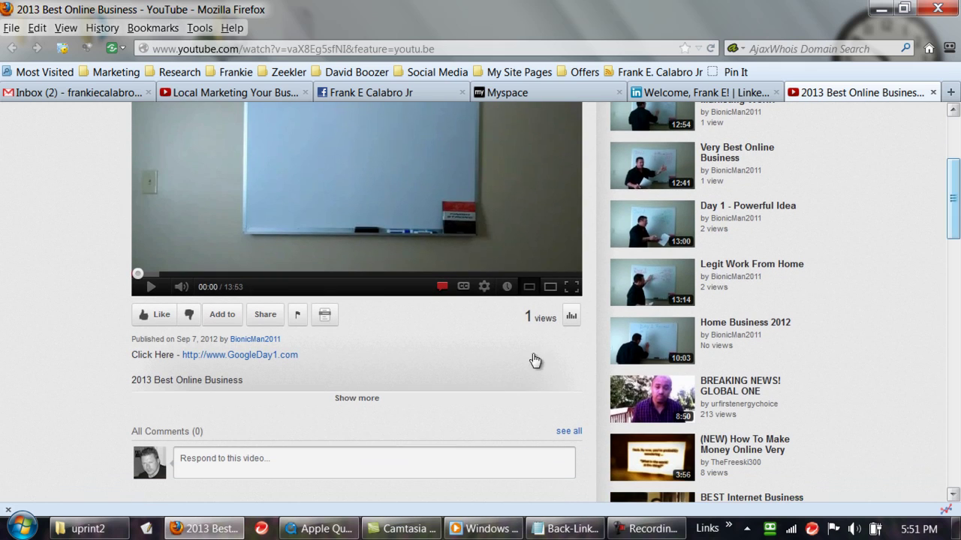
click(360, 399)
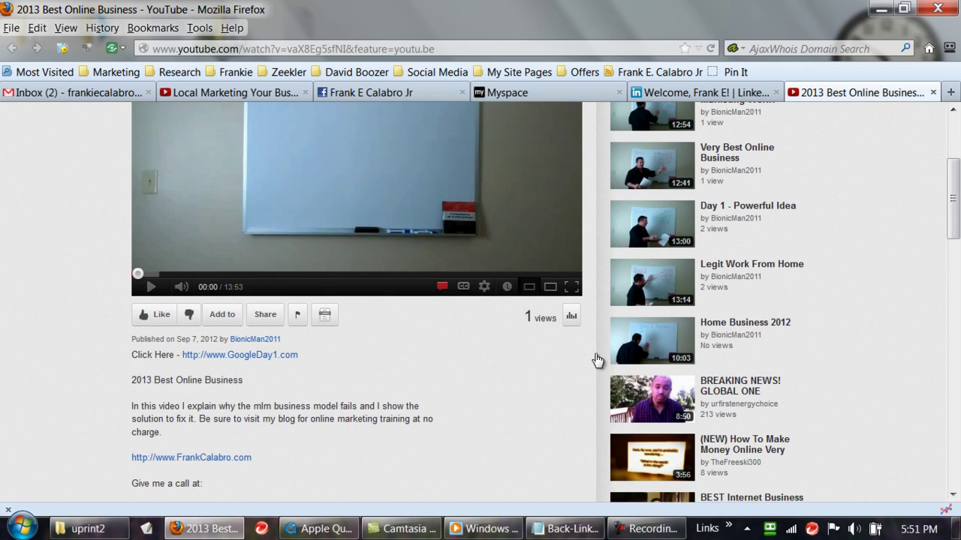
scroll(955, 231, down, 1)
scroll(958, 232, down, 3)
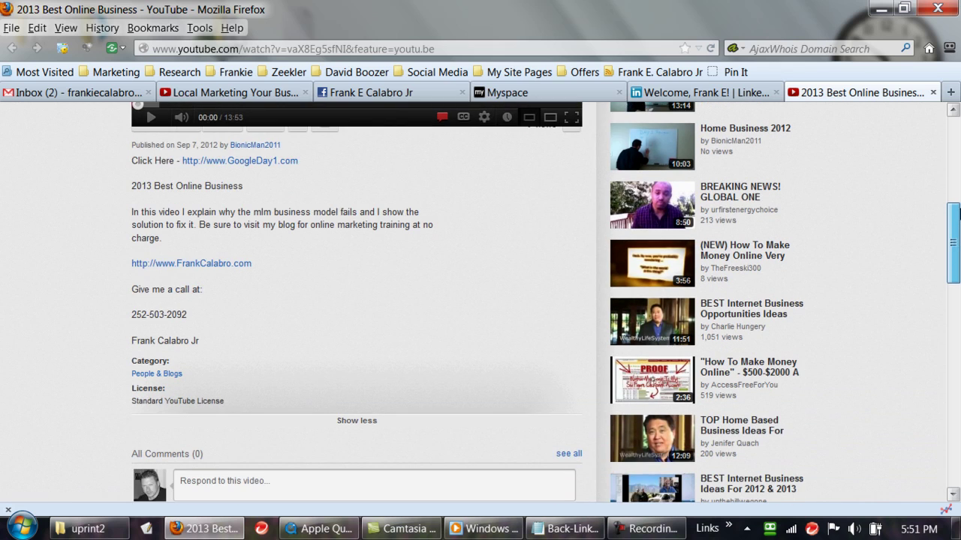
scroll(958, 212, up, 7)
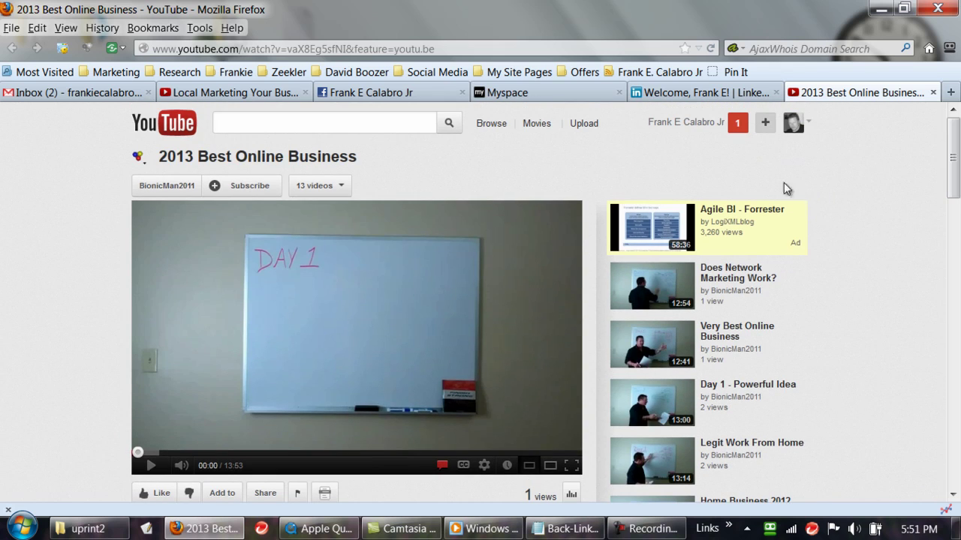
- Copy the video's youtu.be link from the Notepad link list, then minimise Notepad
click(697, 93)
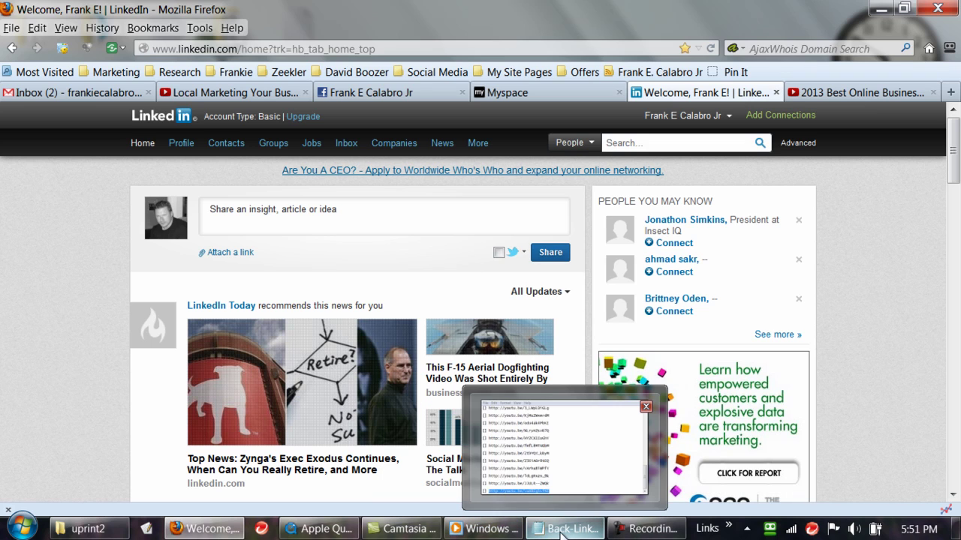
click(559, 531)
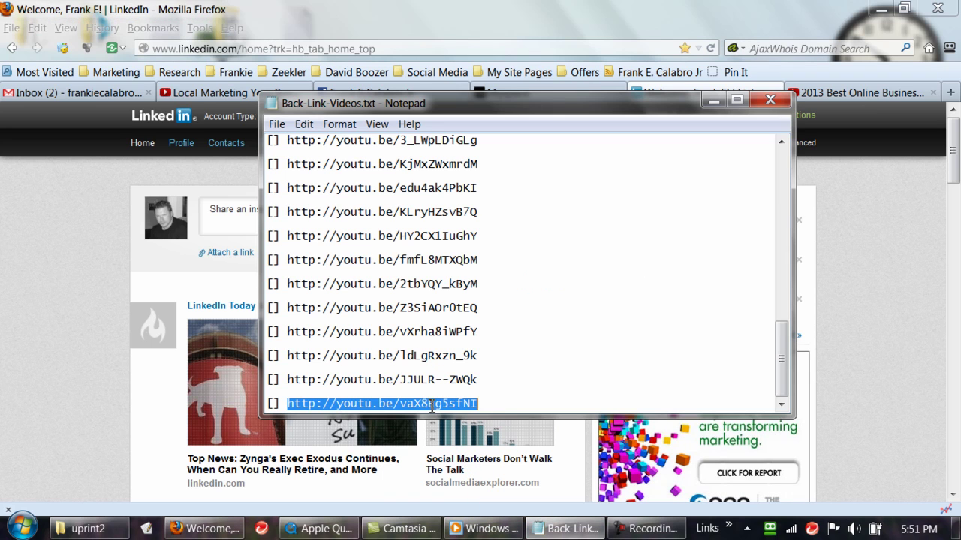
right_click(431, 406)
click(477, 242)
click(713, 104)
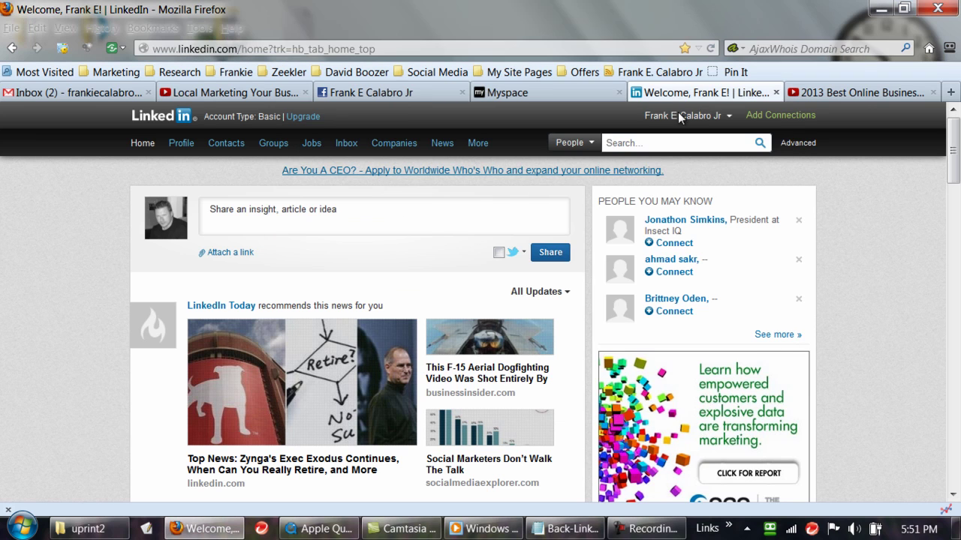
- Paste the youtu.be video link into the Facebook status box
click(379, 92)
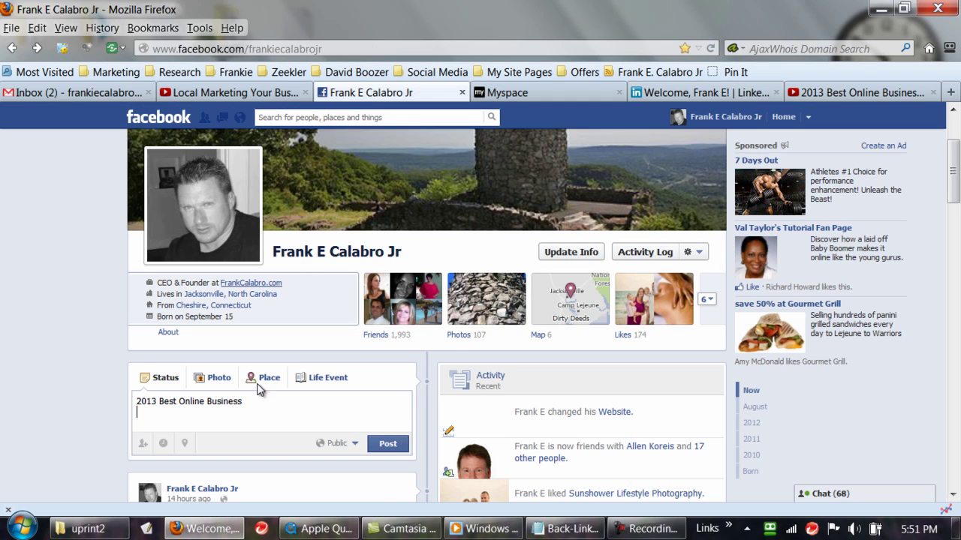
click(240, 415)
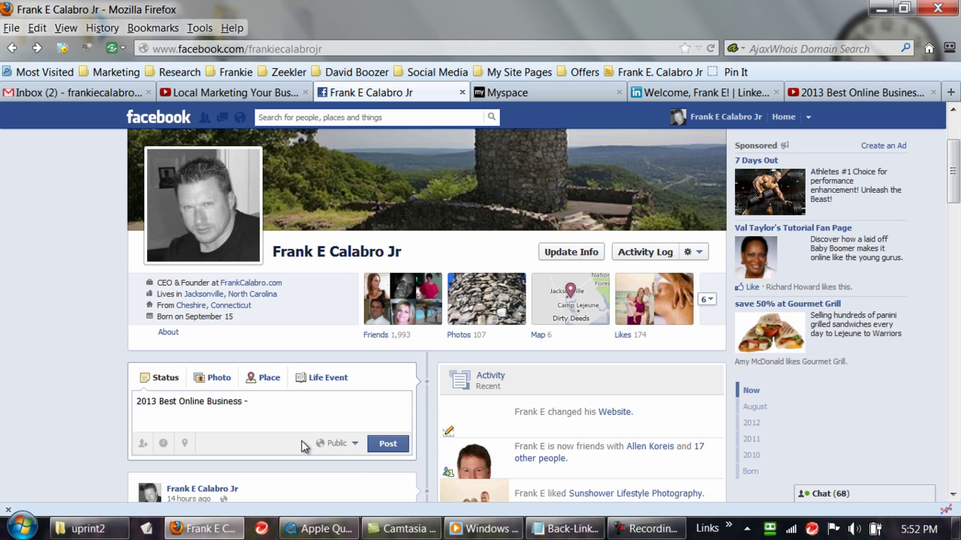
right_click(262, 412)
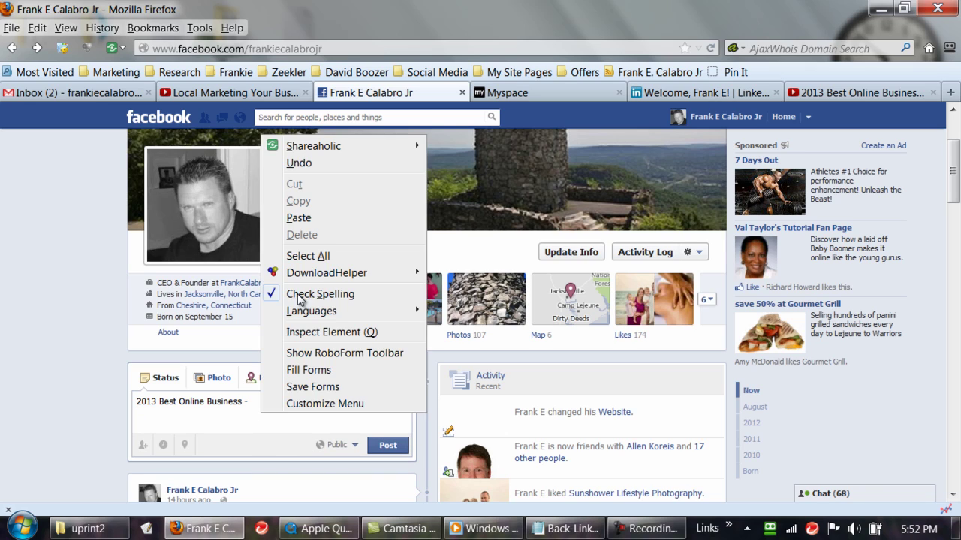
click(883, 396)
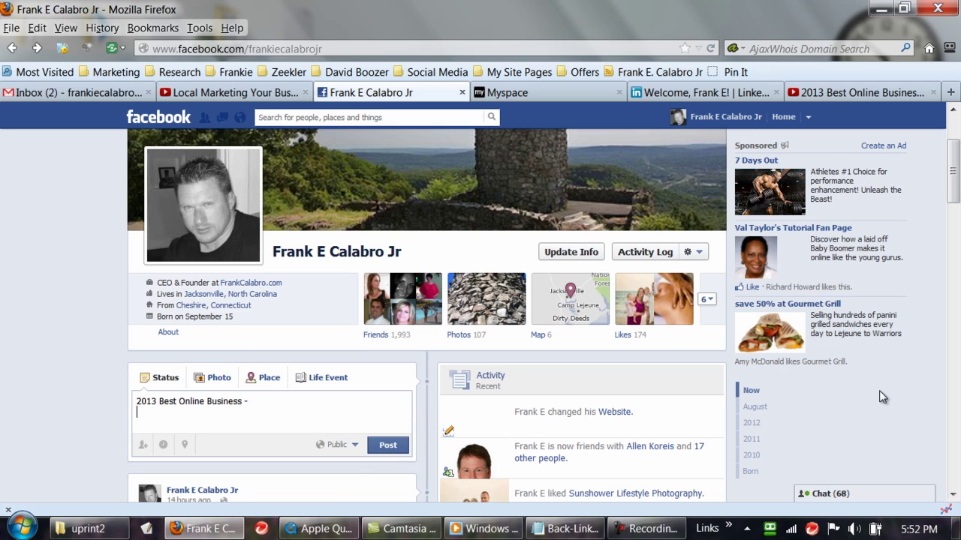
key(ctrl+v)
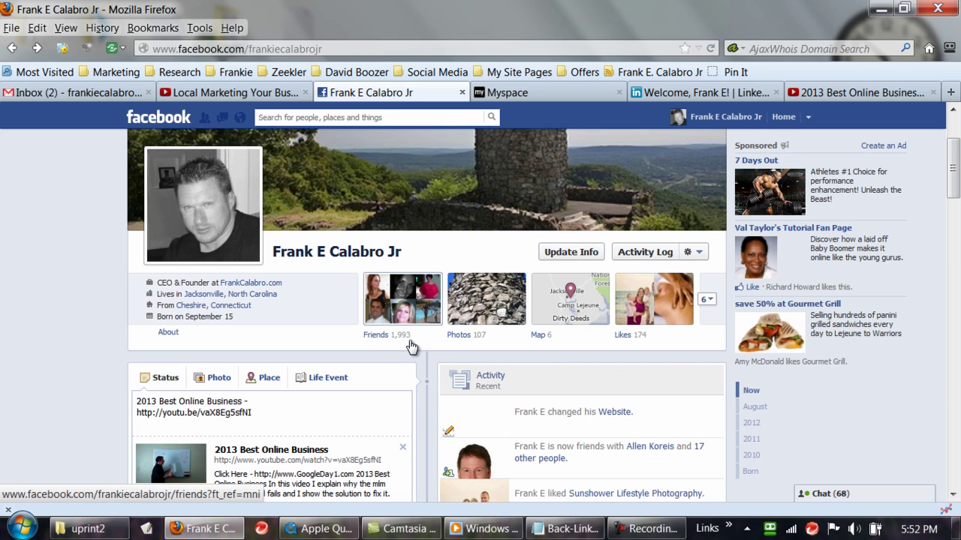
drag(957, 184, 955, 203)
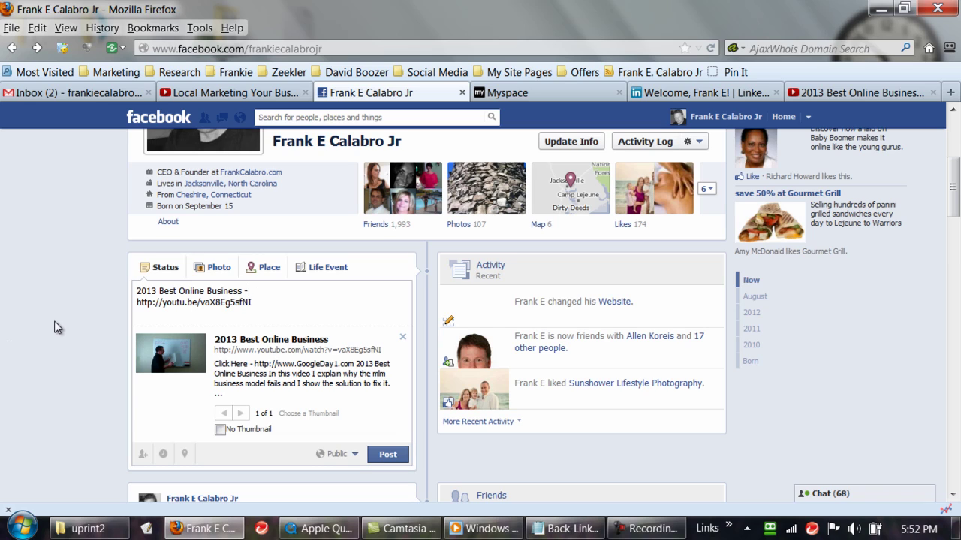
- Add the line 'Must see video!' and publish the post
key(Return)
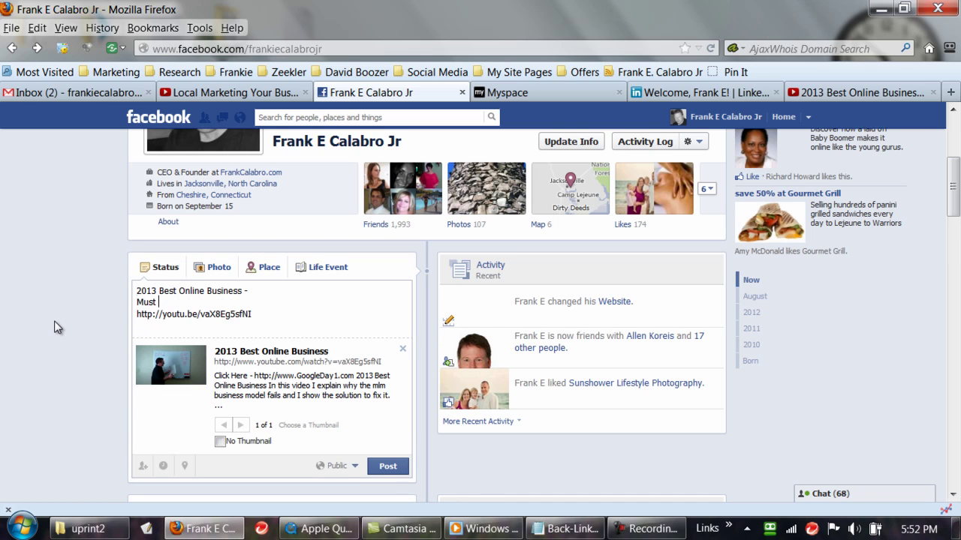
text(Must see video!)
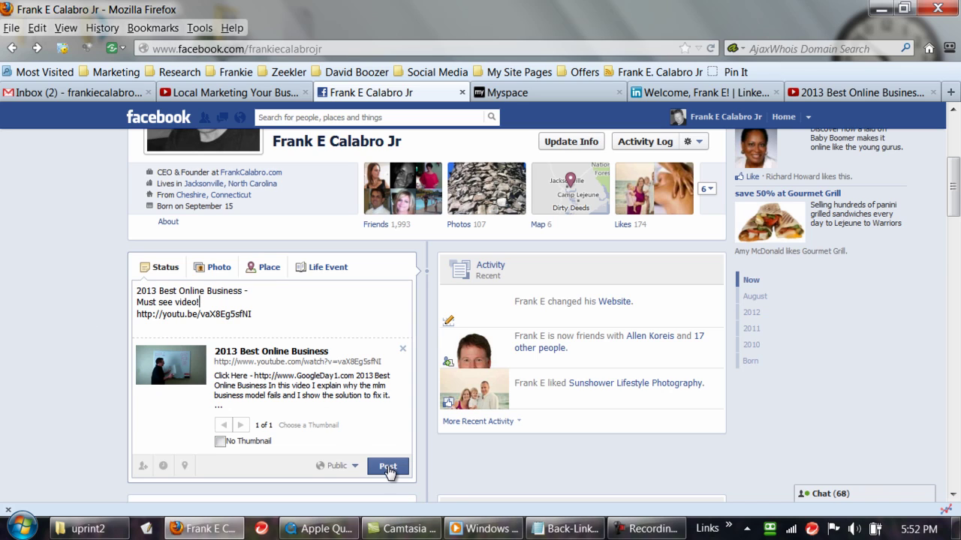
click(388, 467)
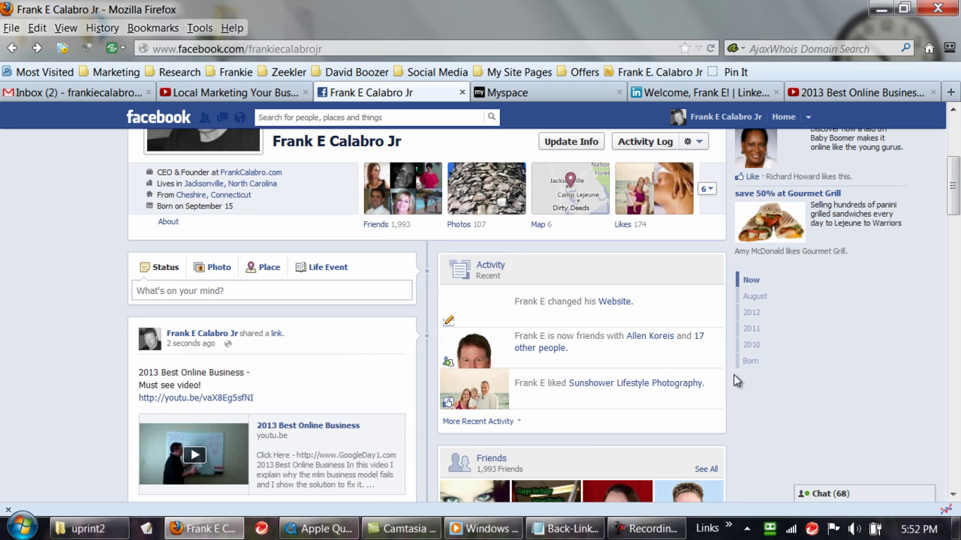
drag(952, 198, 951, 227)
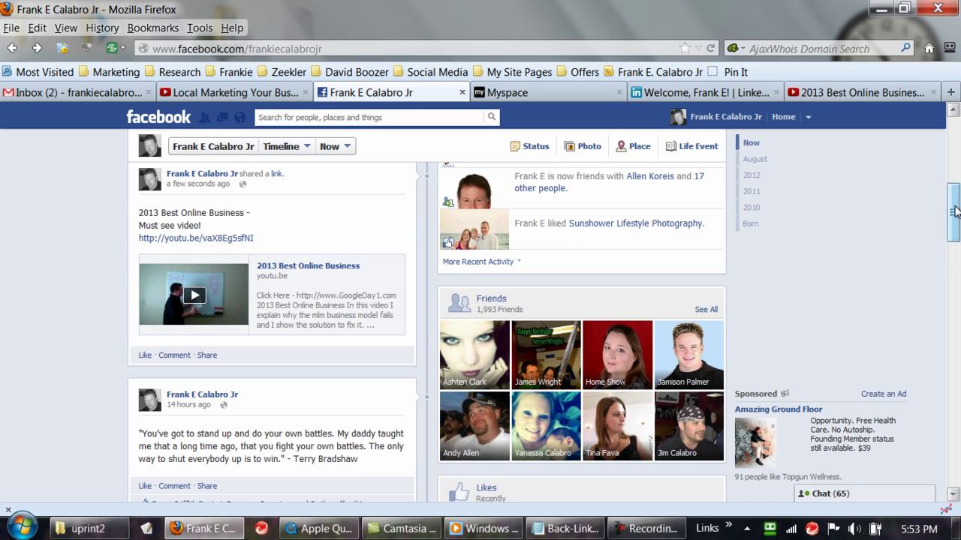
drag(955, 212, 954, 276)
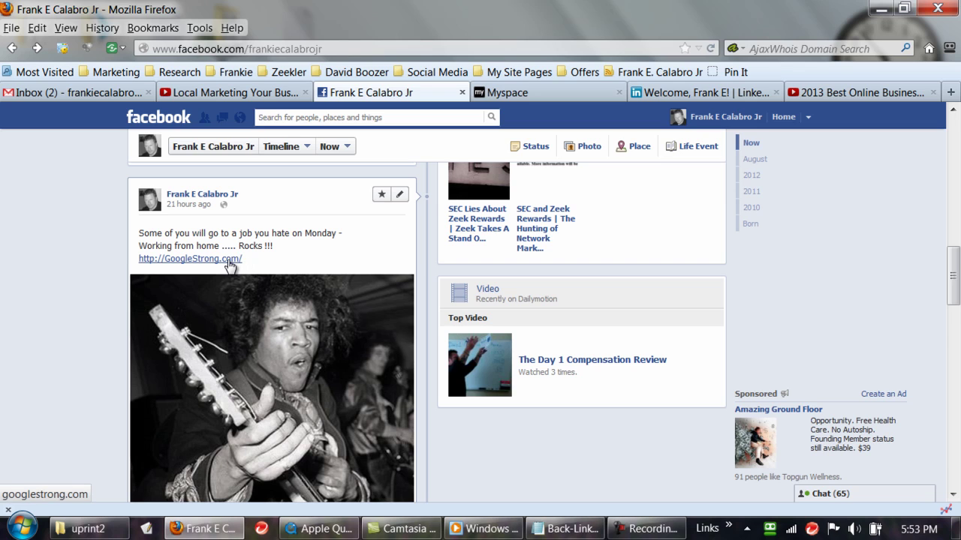
scroll(956, 278, down, 1)
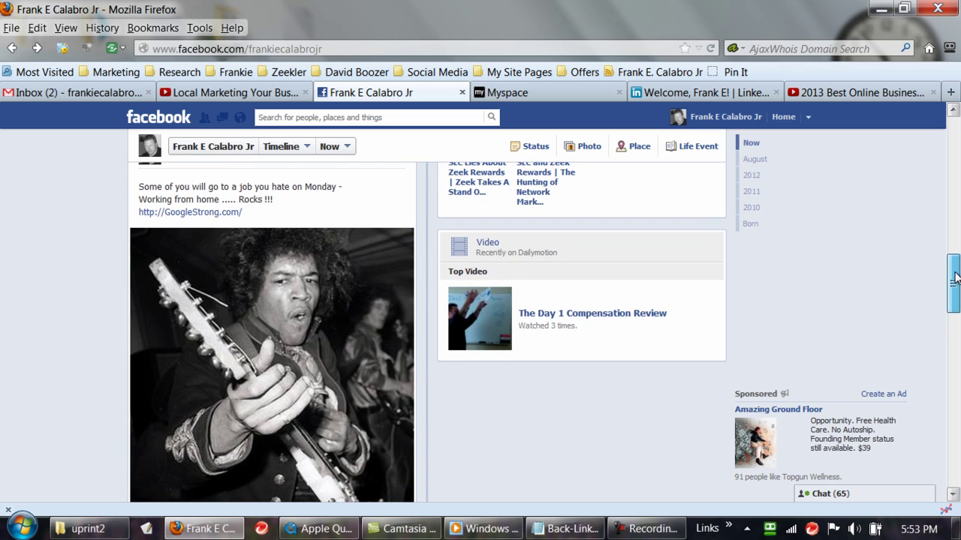
scroll(955, 278, down, 2)
drag(955, 286, 953, 346)
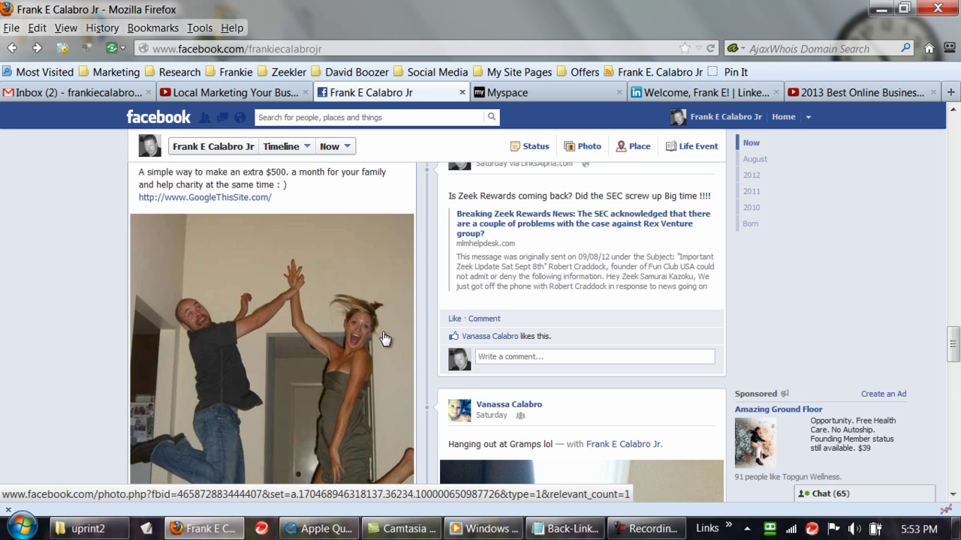
drag(954, 335, 957, 398)
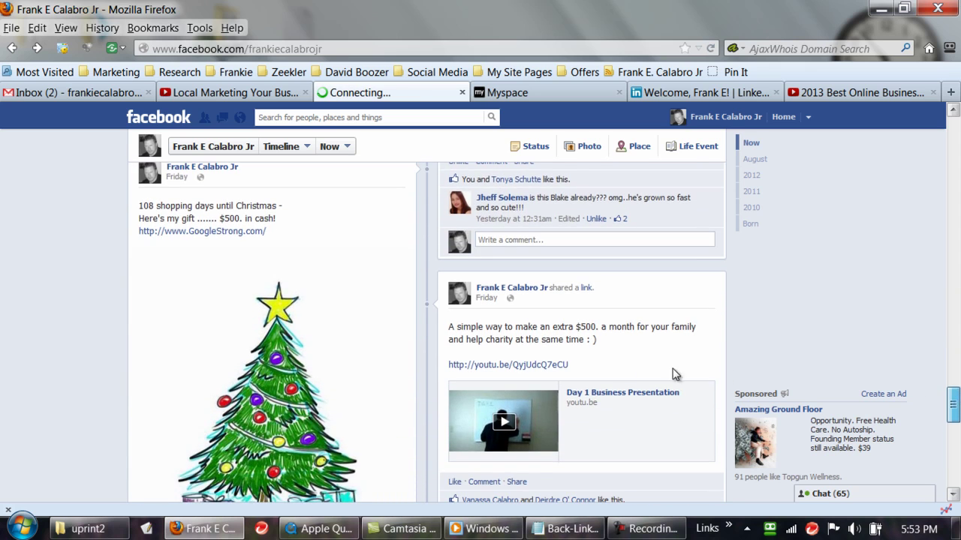
scroll(628, 370, down, 5)
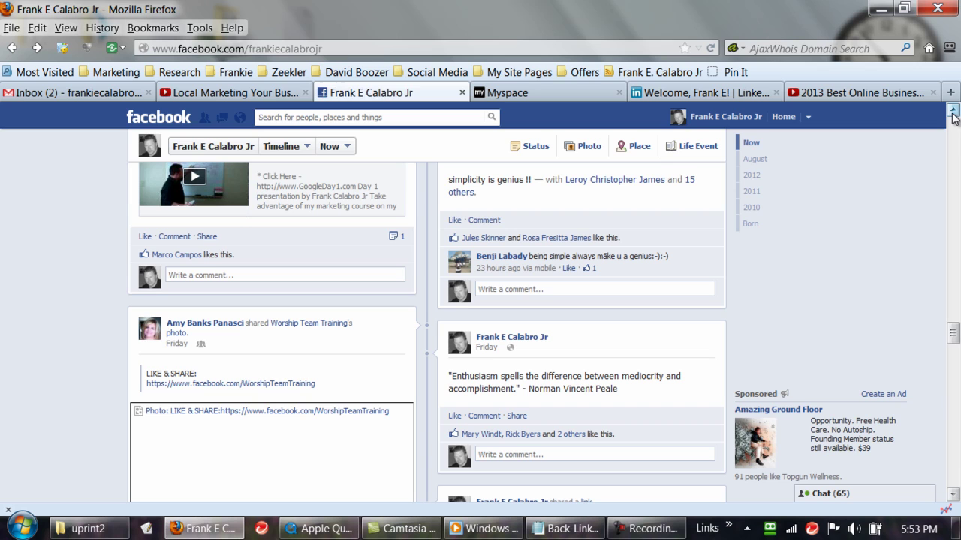
drag(951, 113, 952, 112)
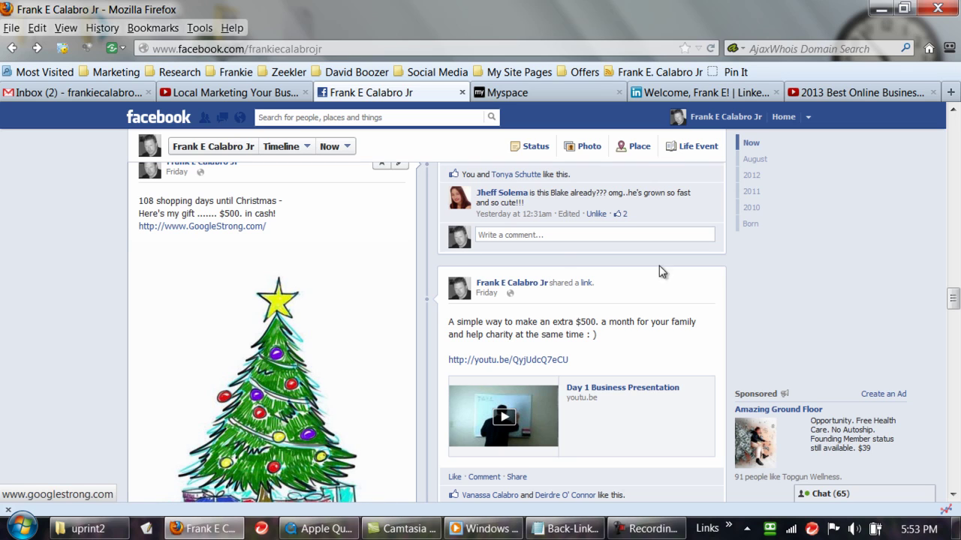
click(953, 497)
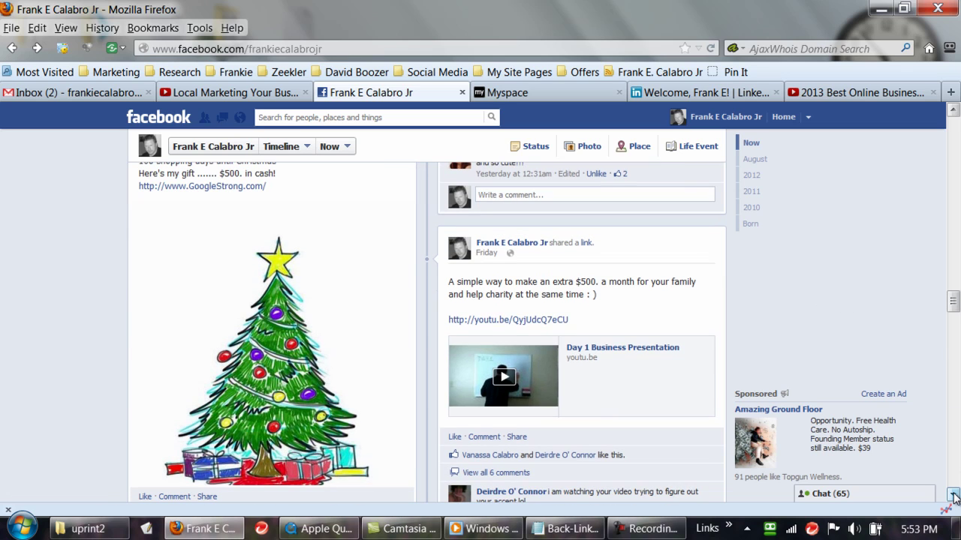
click(954, 496)
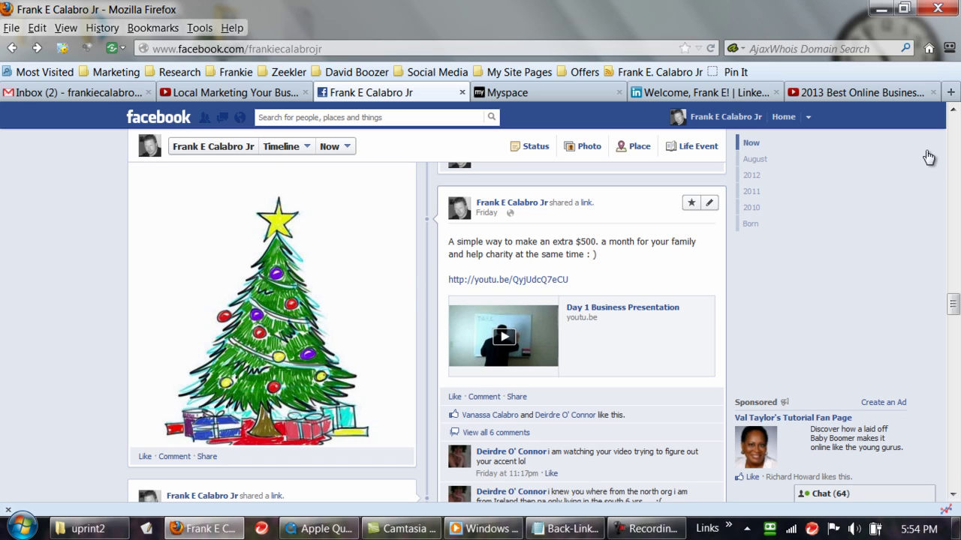
click(953, 111)
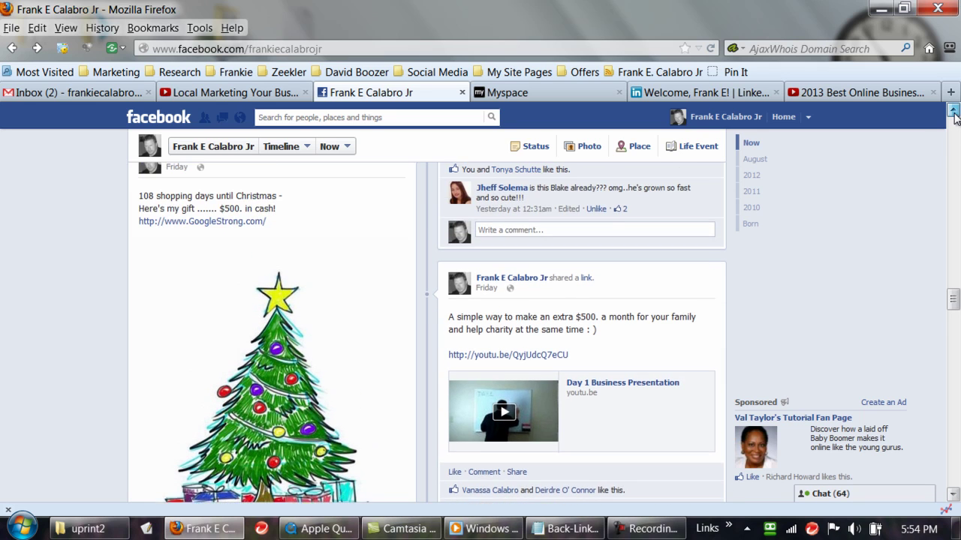
click(953, 111)
click(953, 111)
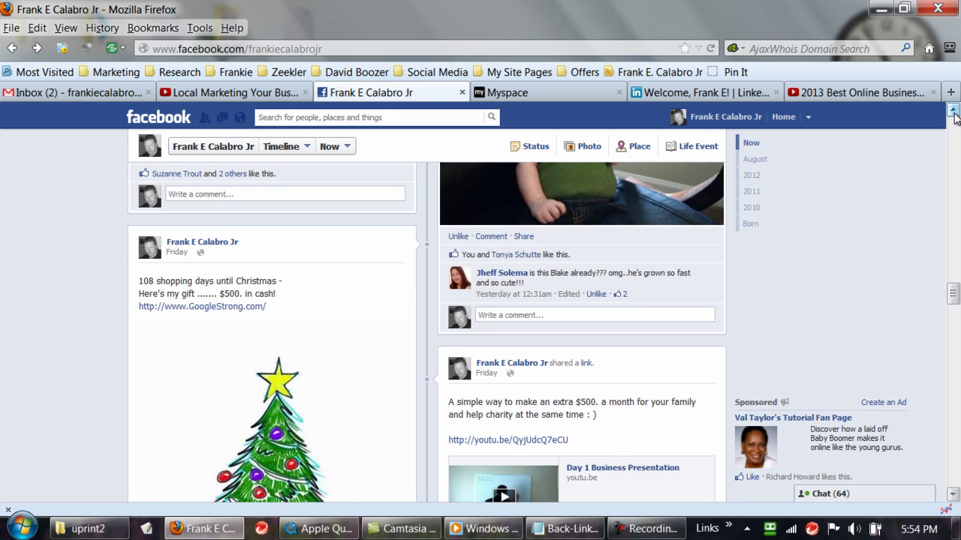
click(953, 111)
click(953, 111)
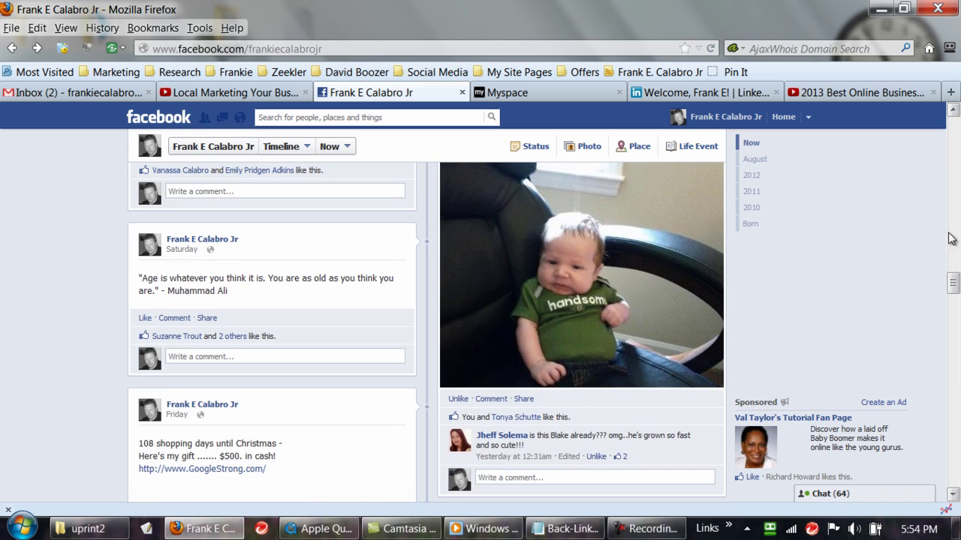
drag(954, 283, 954, 264)
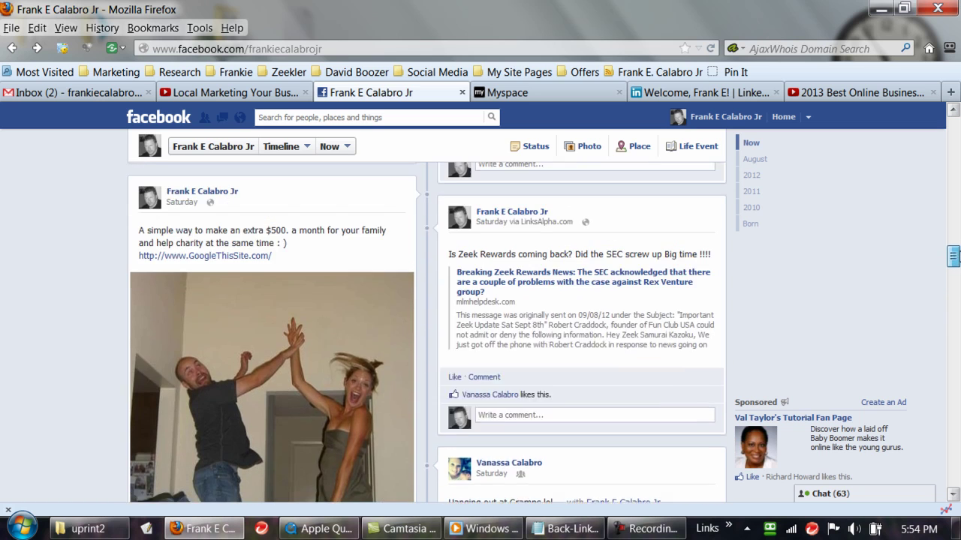
scroll(480, 315, up, 5)
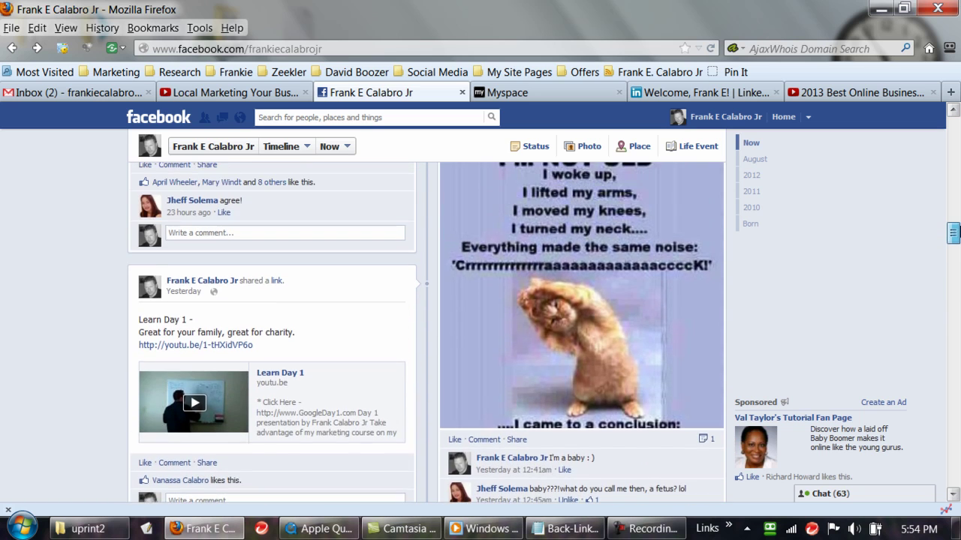
scroll(954, 232, up, 5)
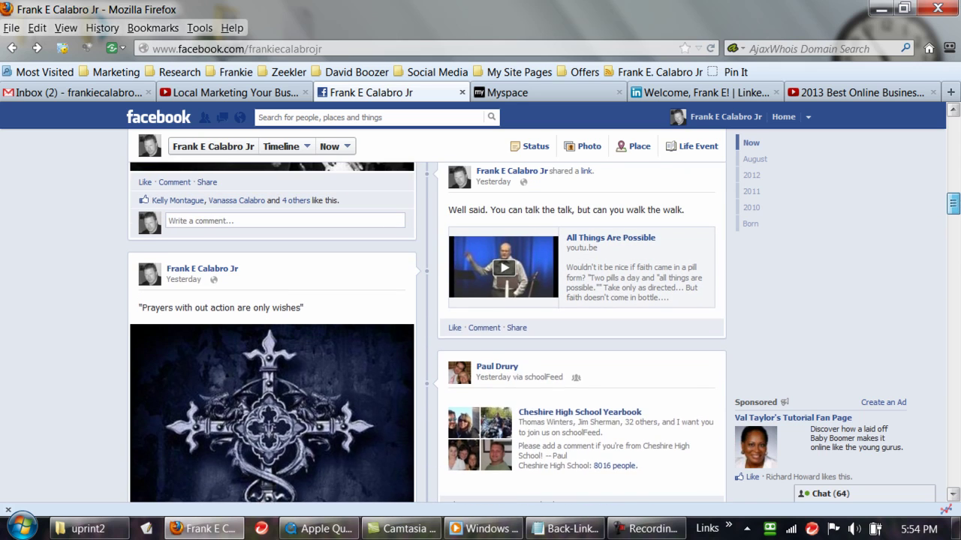
scroll(954, 197, up, 1)
scroll(953, 196, up, 5)
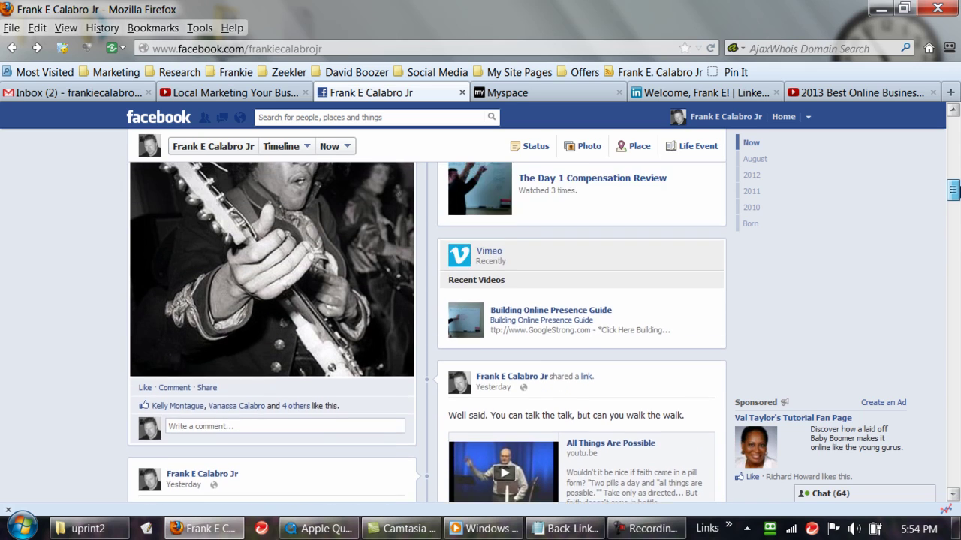
drag(953, 175, 953, 129)
- Copy the Facebook post's title, note and YouTube link, then switch to the Myspace tab
scroll(713, 243, down, 5)
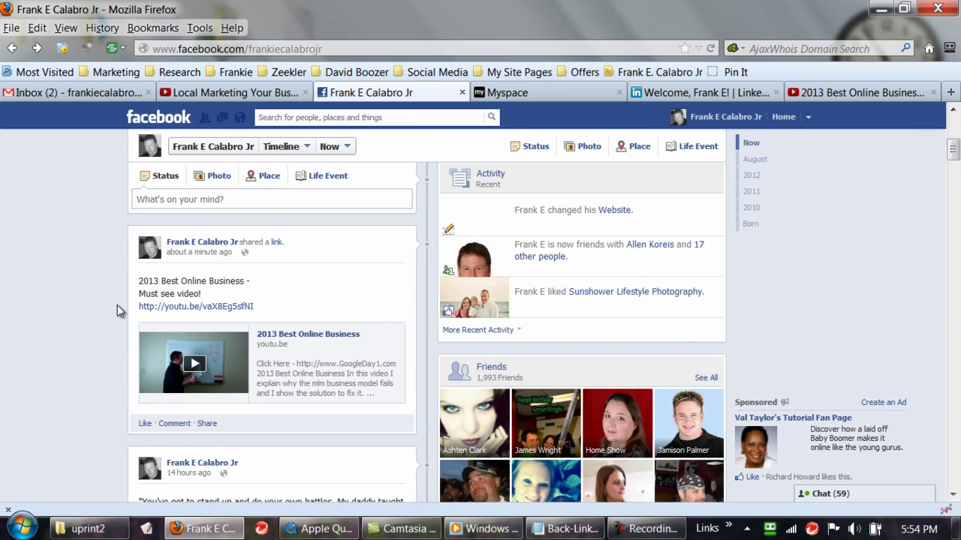
drag(139, 286, 266, 308)
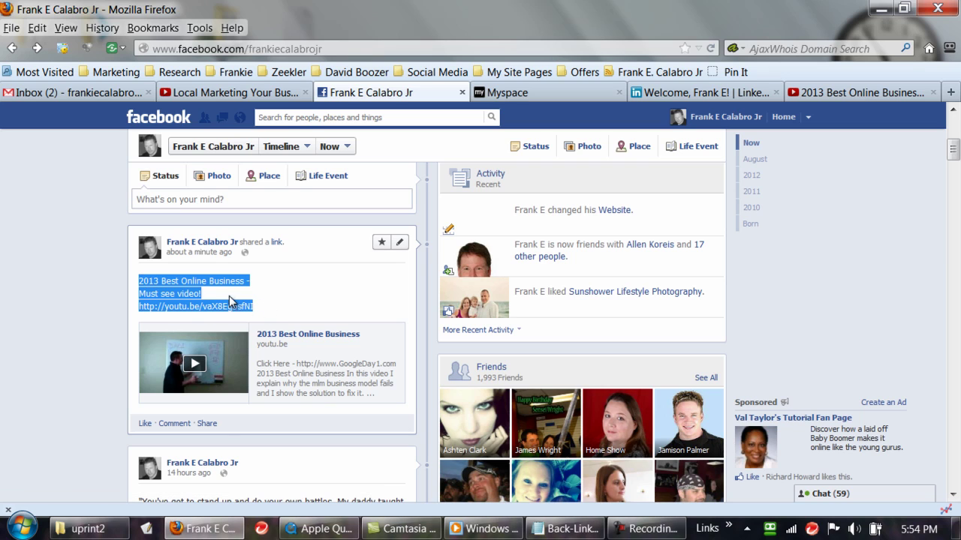
right_click(180, 289)
click(217, 318)
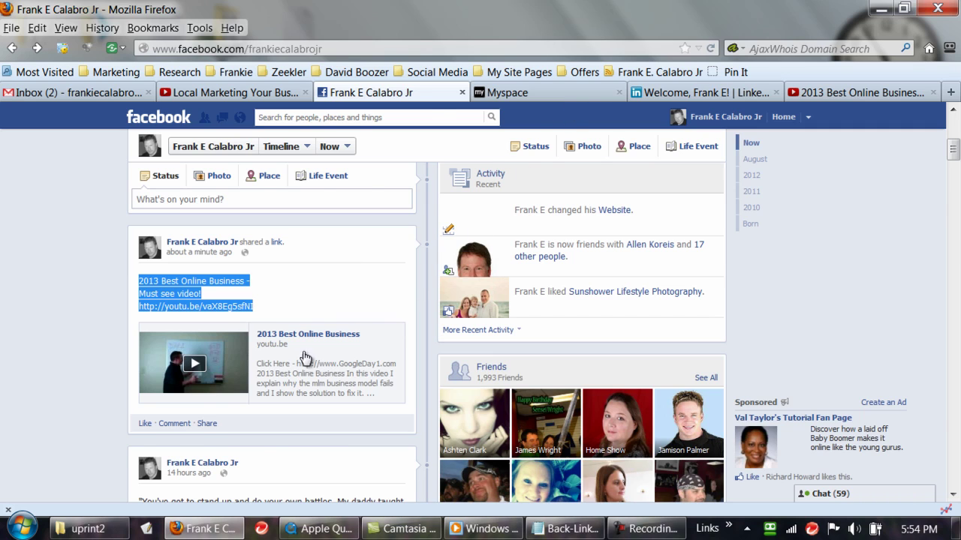
key(ctrl+Tab)
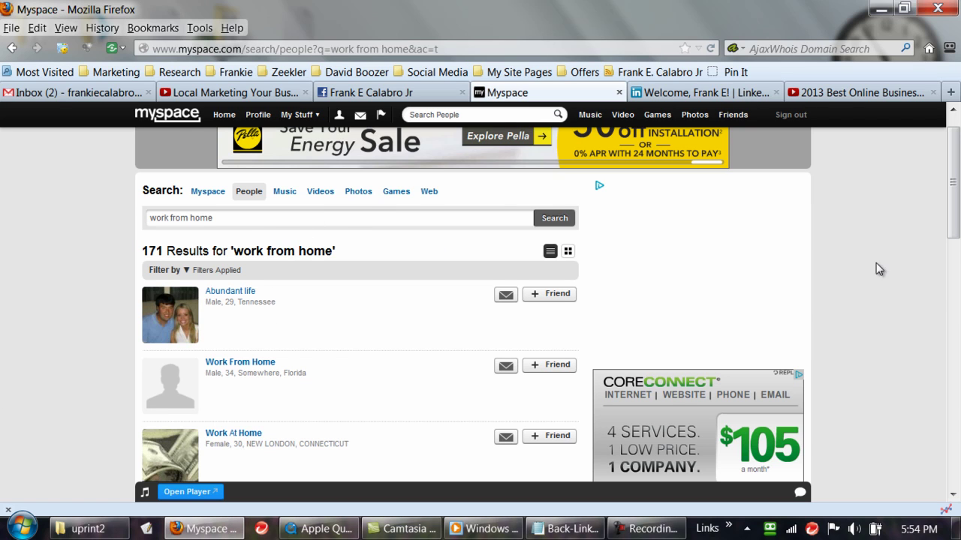
- Paste the copied post text into the Myspace home status box
scroll(947, 280, up, 1)
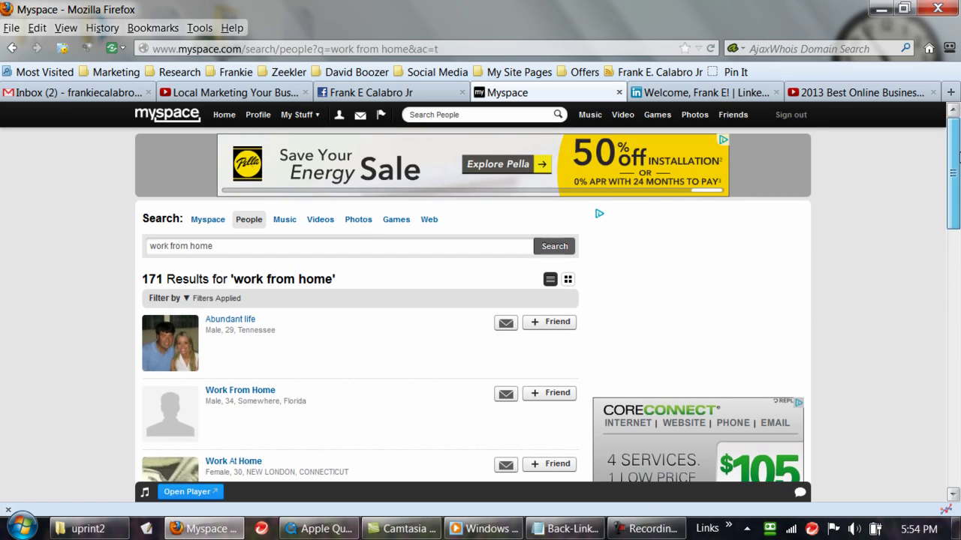
click(223, 116)
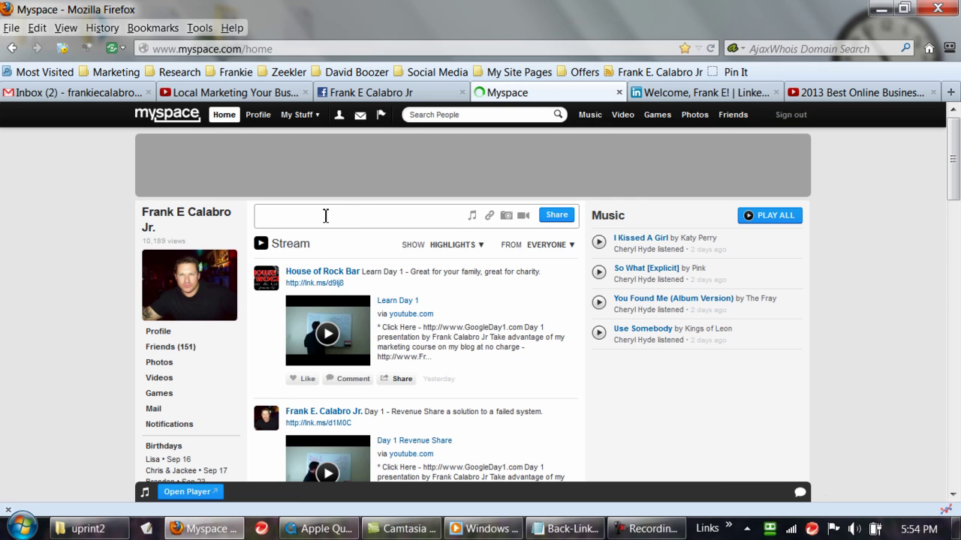
right_click(326, 215)
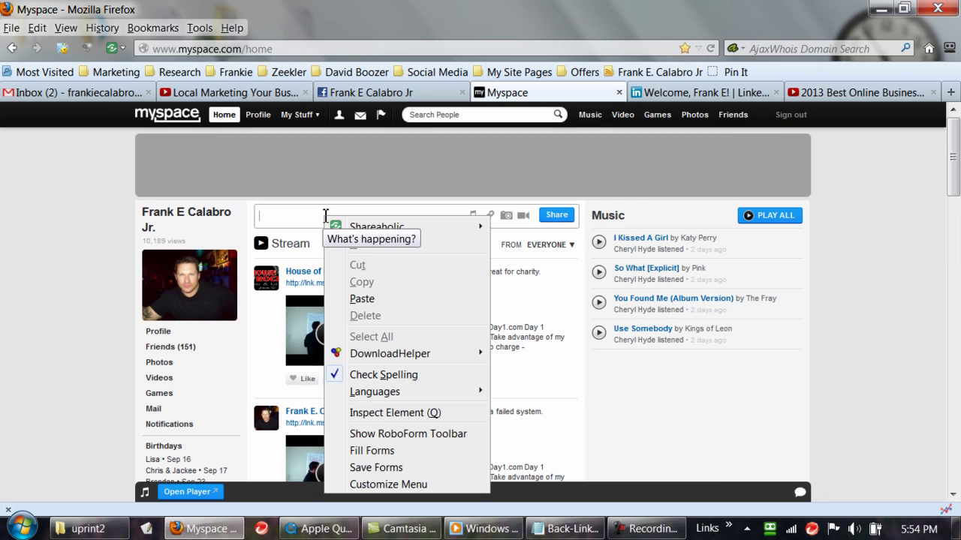
click(354, 301)
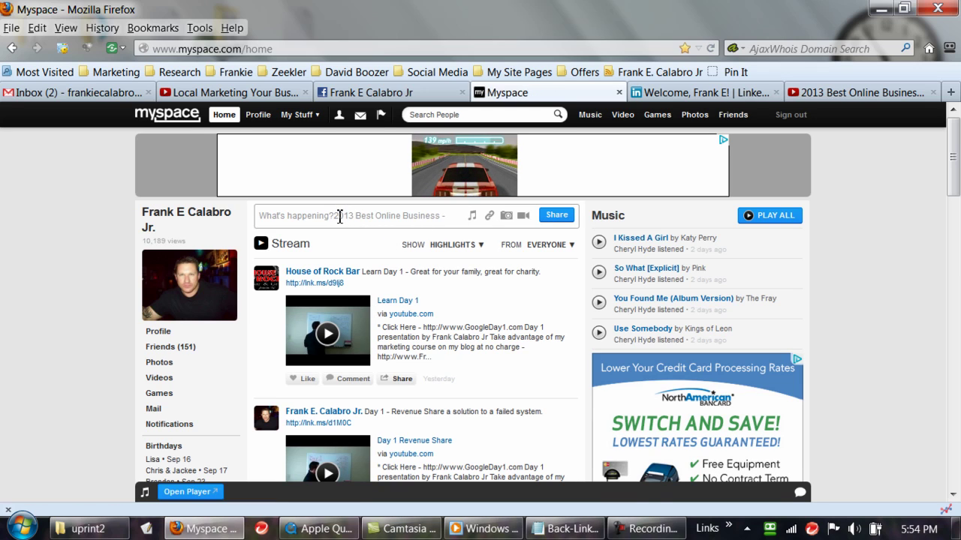
key(BackSpace)
key(BackSpace)
key(BackSpace)
key(BackSpace)
key(BackSpace)
key(BackSpace)
key(BackSpace)
key(BackSpace)
key(BackSpace)
key(BackSpace)
key(BackSpace)
key(BackSpace)
key(BackSpace)
key(BackSpace)
key(BackSpace)
key(BackSpace)
key(BackSpace)
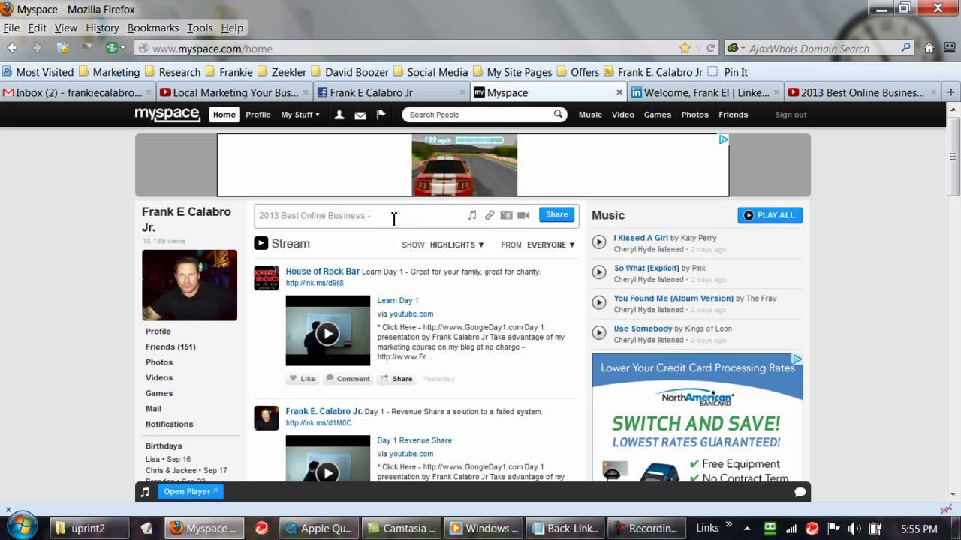
- Replace the status box contents with a fresh paste of the post text, then open the Myspace profile
key(ctrl+a)
key(ctrl+v)
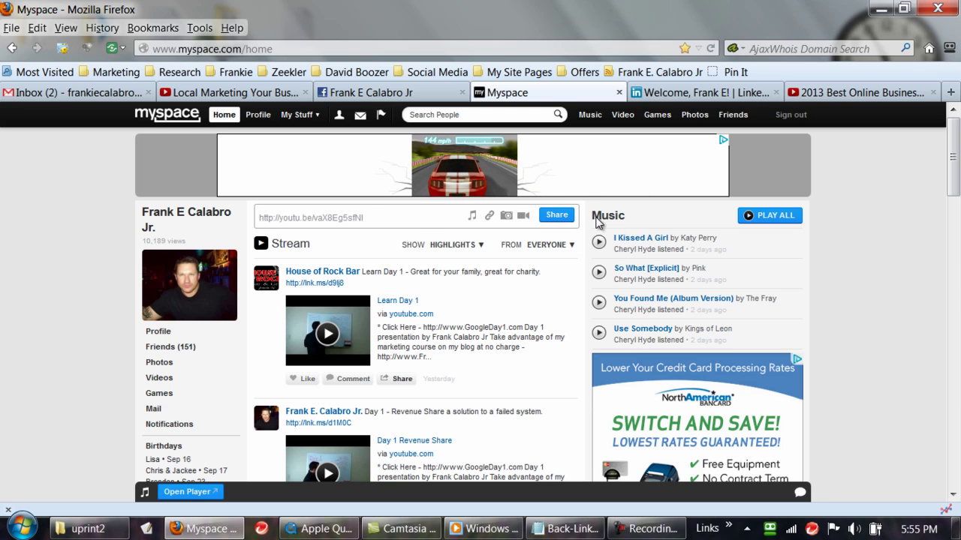
scroll(957, 176, down, 2)
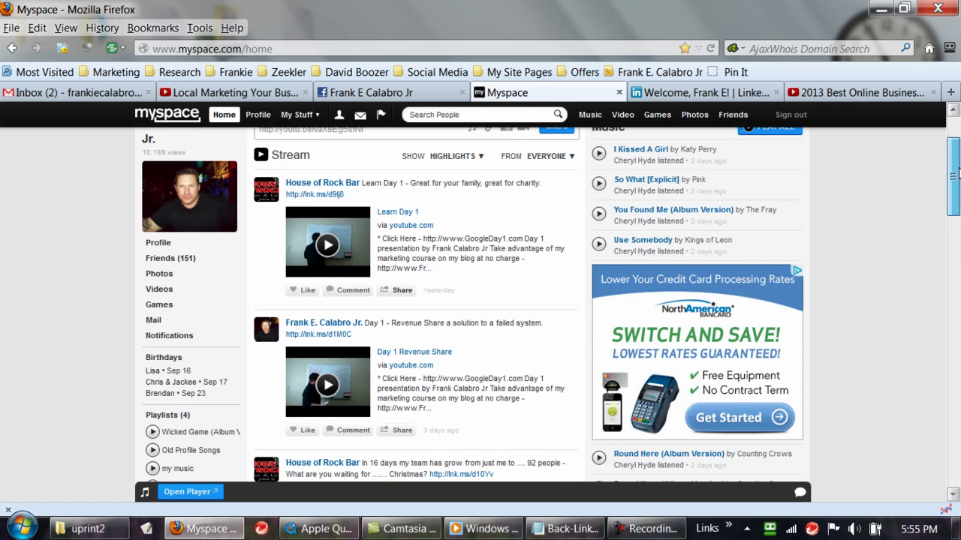
scroll(957, 177, up, 2)
click(406, 225)
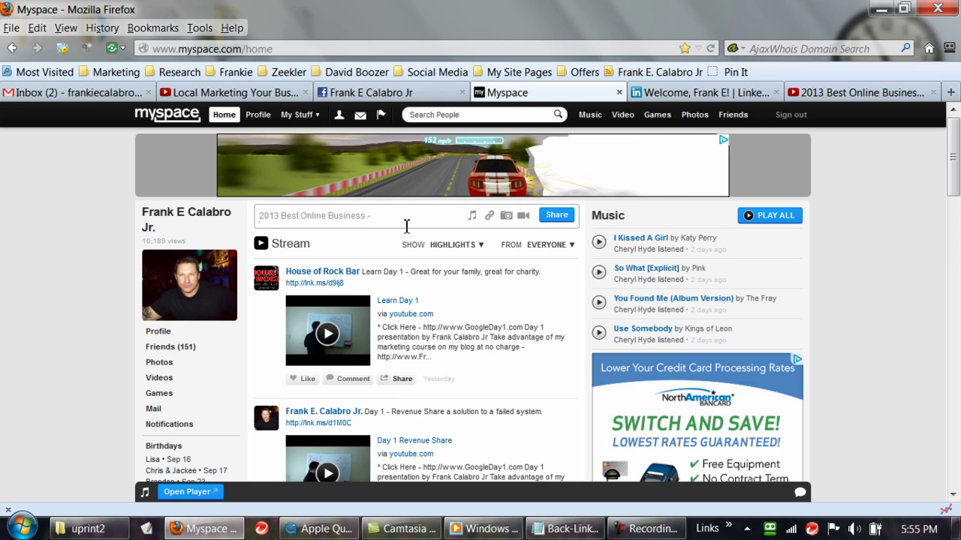
key(ctrl+v)
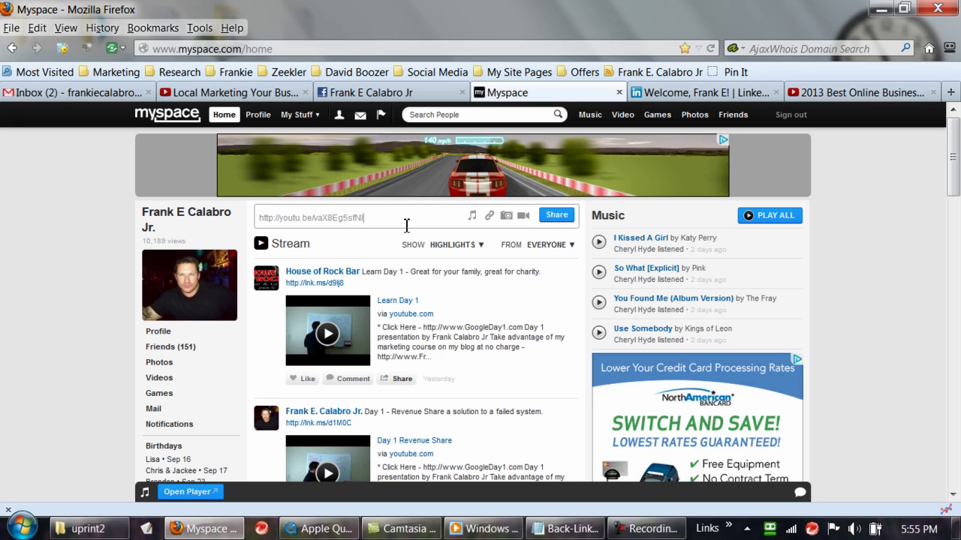
click(261, 119)
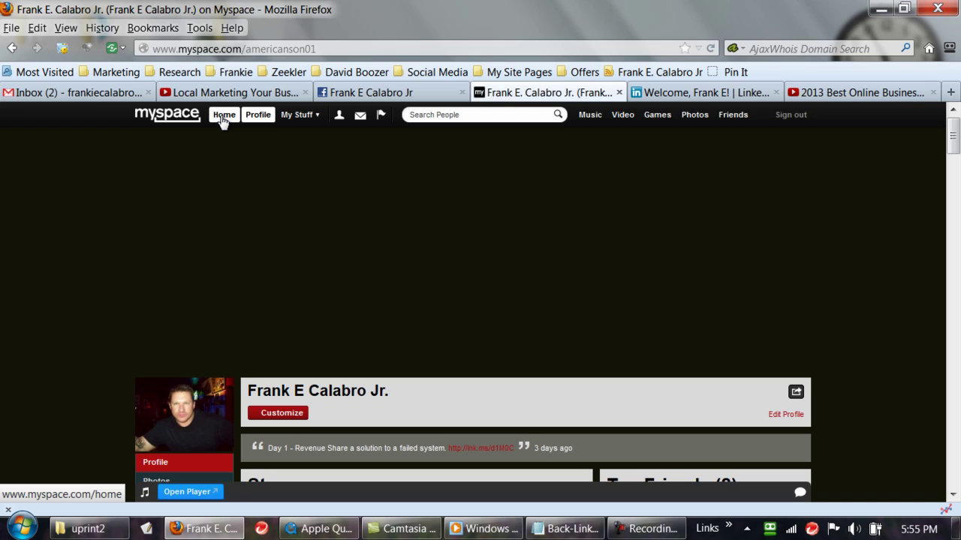
- Back on Myspace home, paste the '2013 Best Online Business -' text into the status box
click(223, 116)
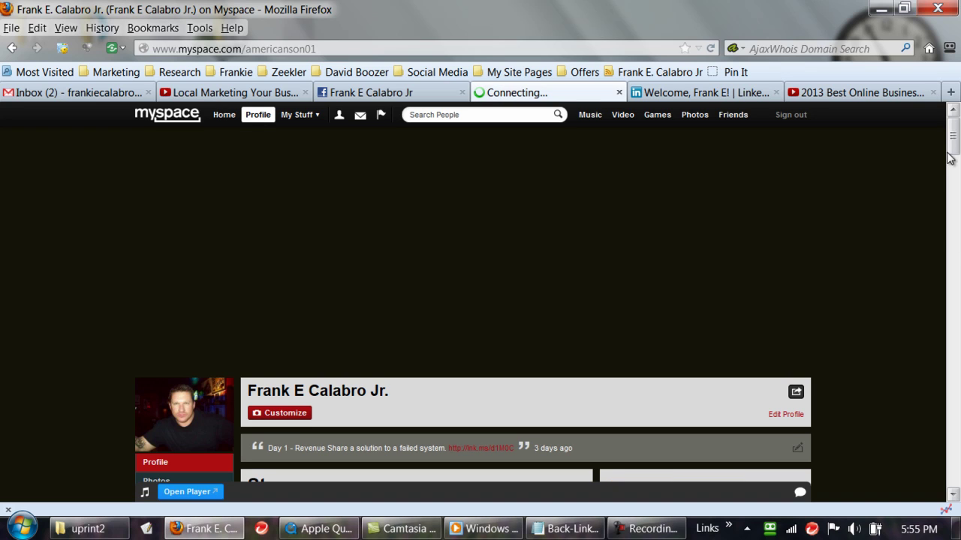
drag(951, 156, 951, 127)
click(225, 117)
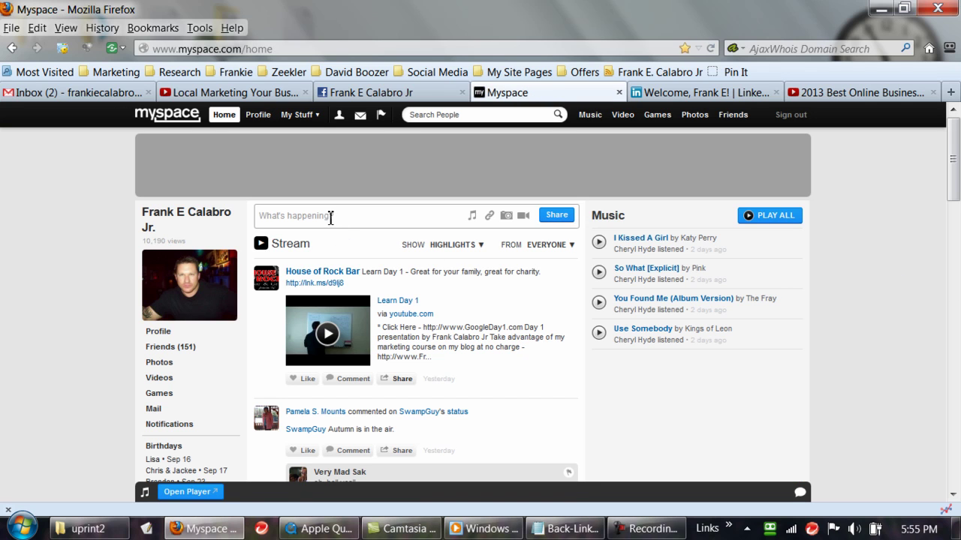
click(347, 218)
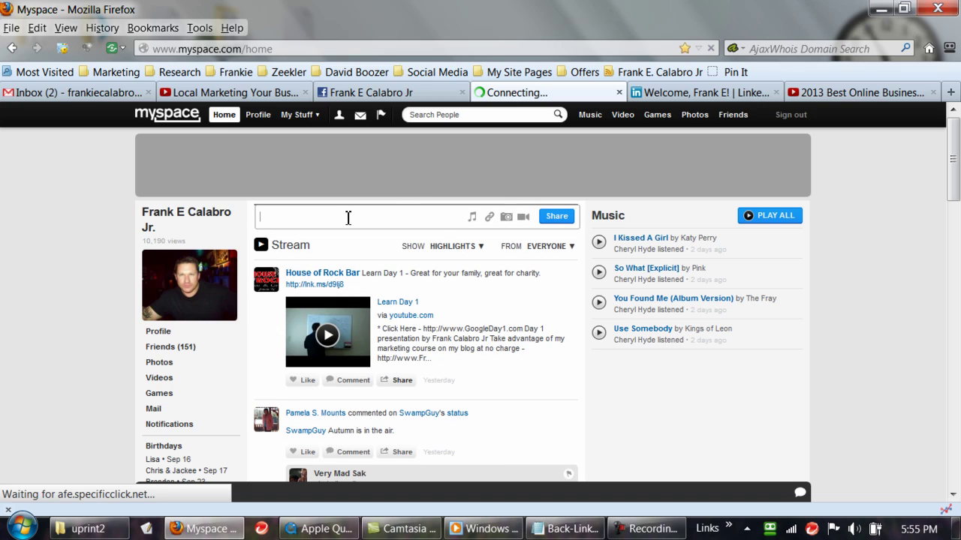
right_click(347, 218)
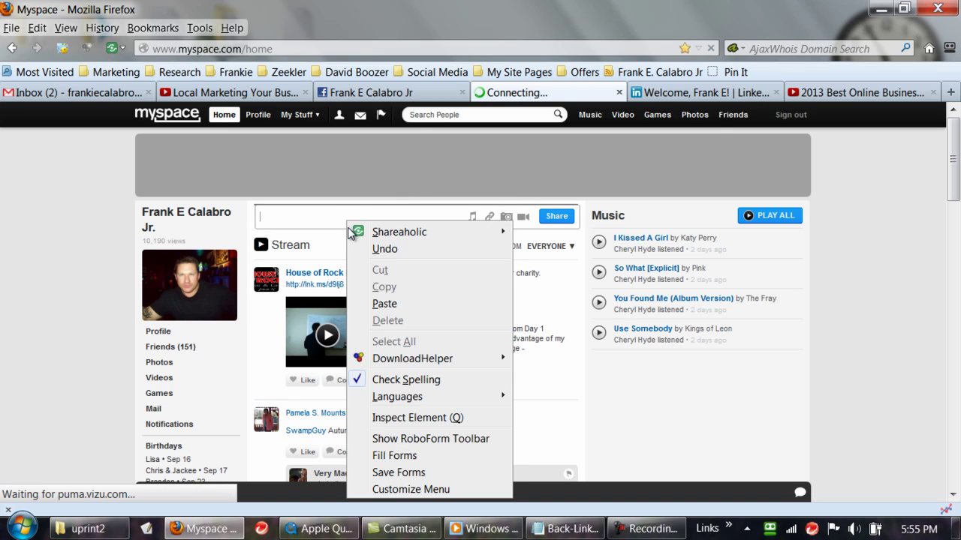
click(387, 303)
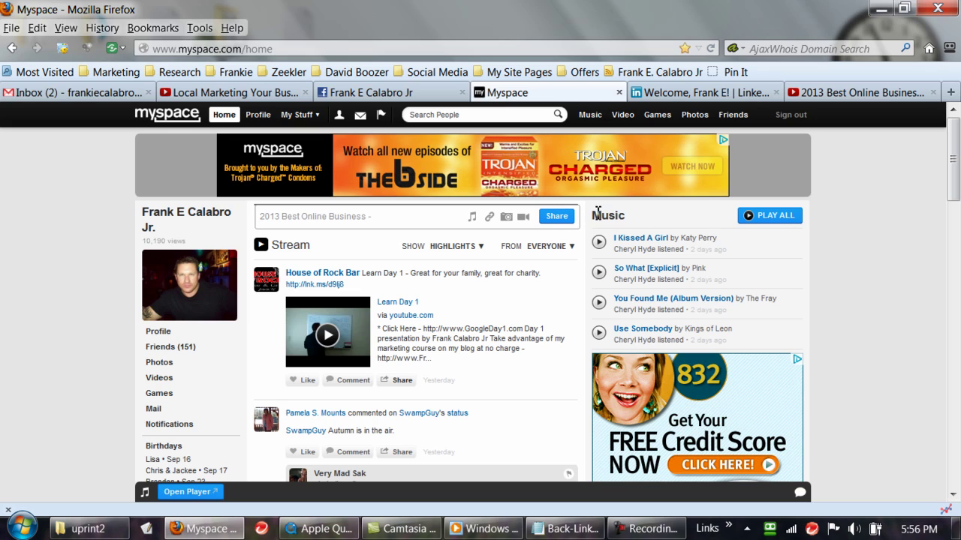
key(shift+Left)
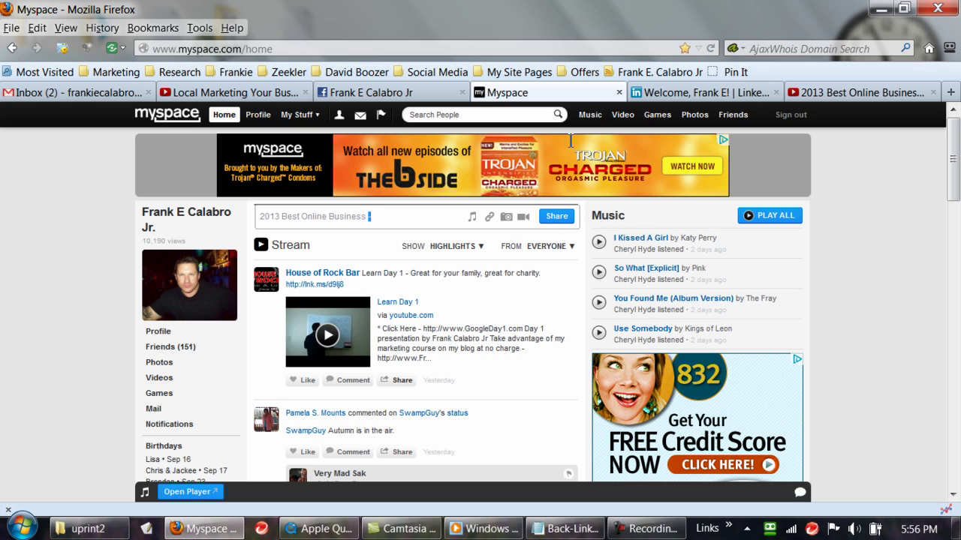
- Paste the post title, note and YouTube link into a new LinkedIn update
click(704, 95)
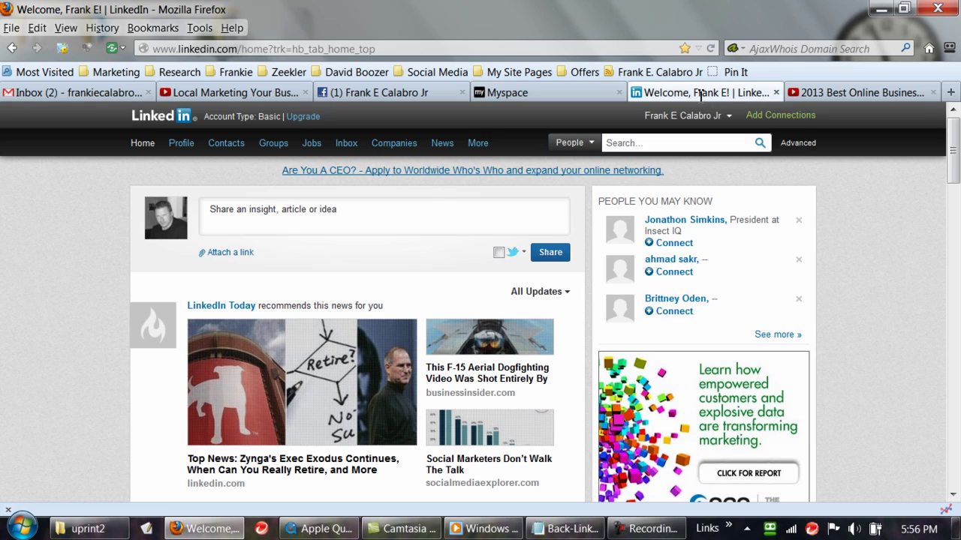
click(371, 217)
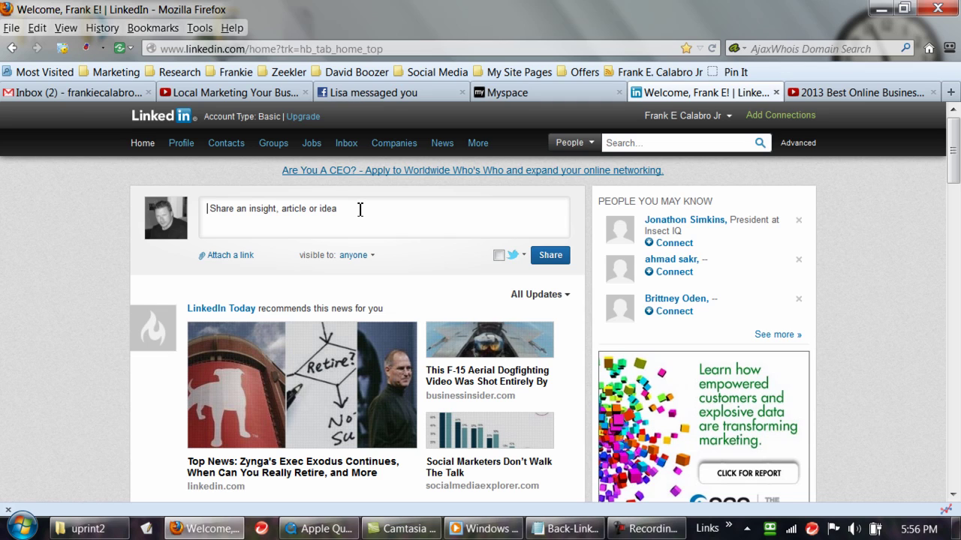
right_click(359, 212)
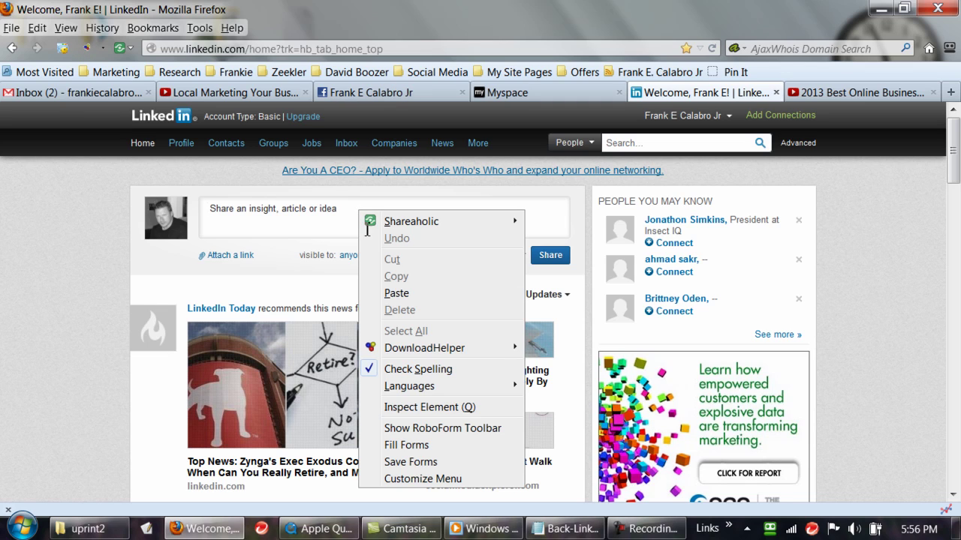
click(390, 294)
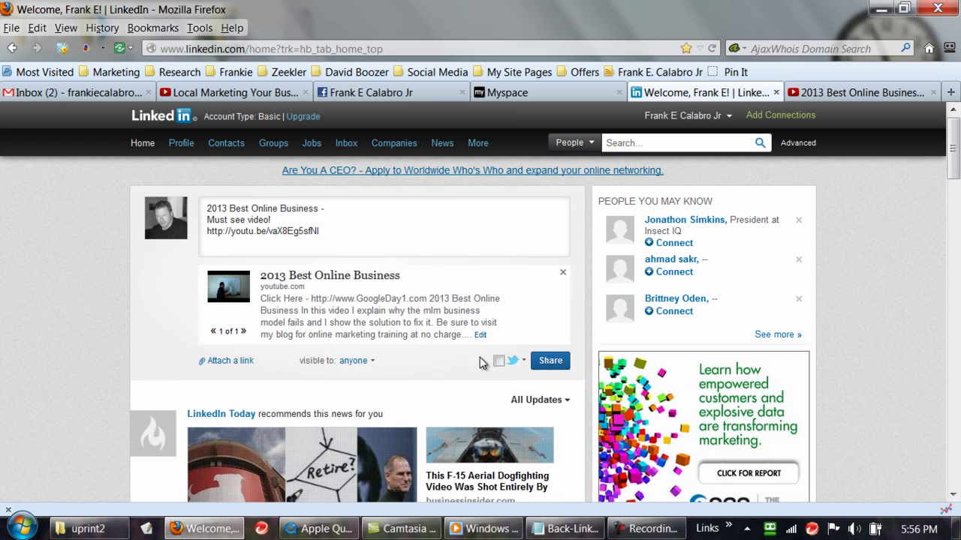
- Share the update on LinkedIn with Twitter ticked, and check it in the feed
click(498, 363)
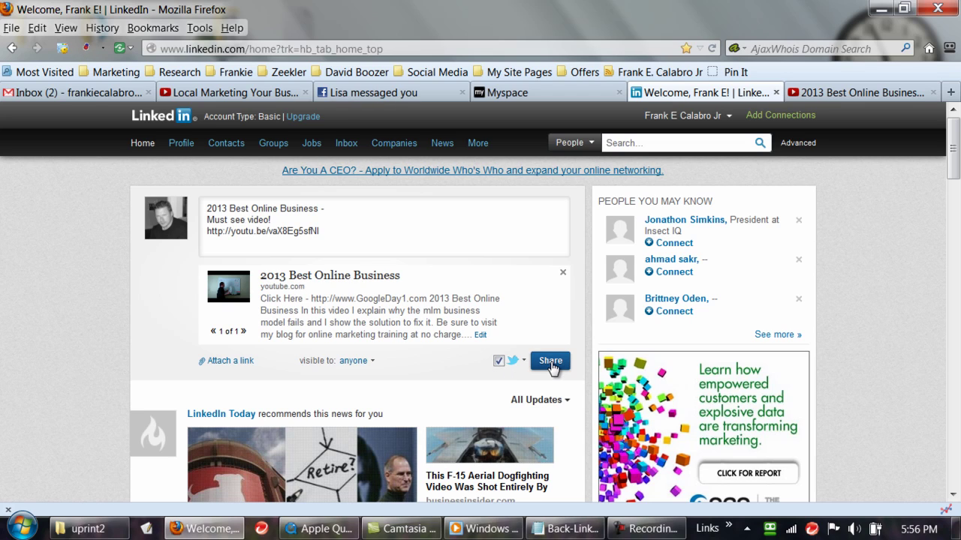
click(550, 363)
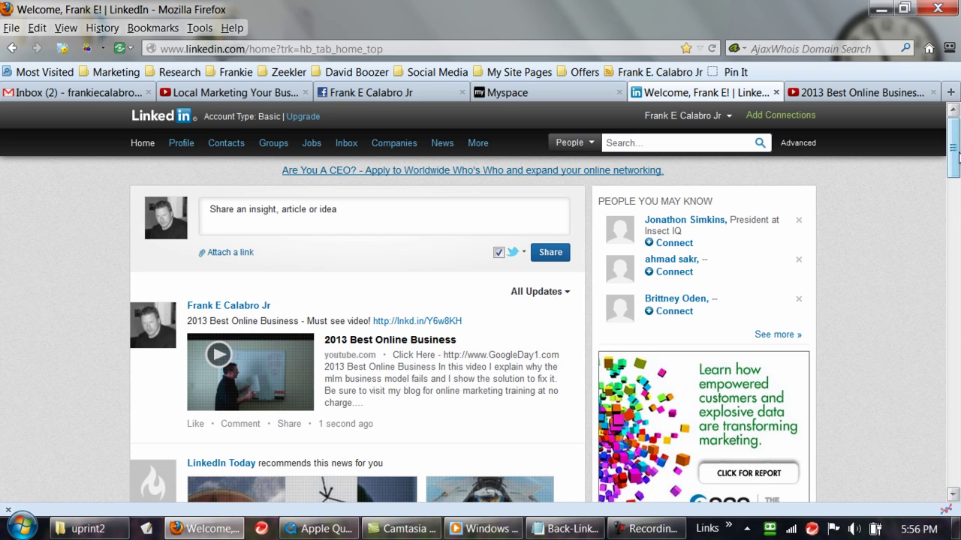
drag(958, 165, 958, 190)
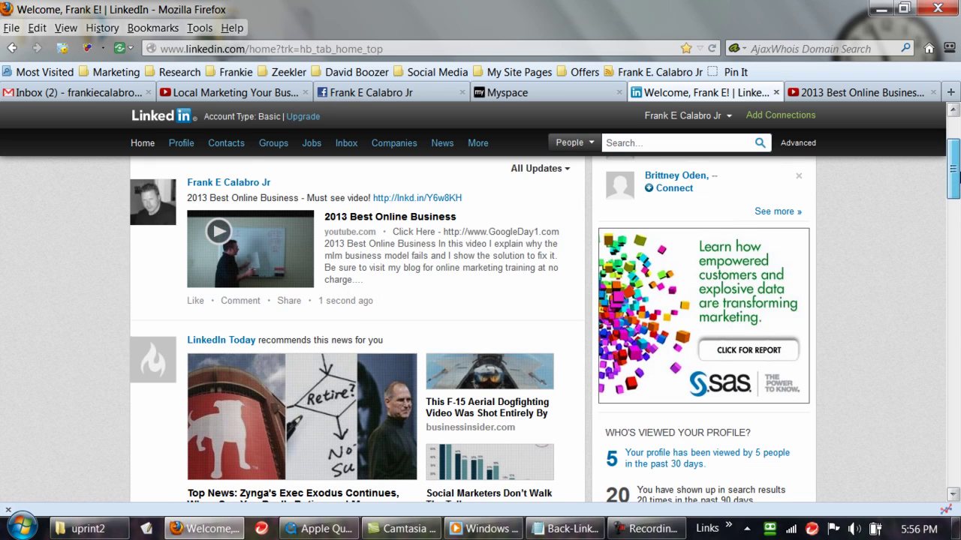
scroll(953, 173, up, 3)
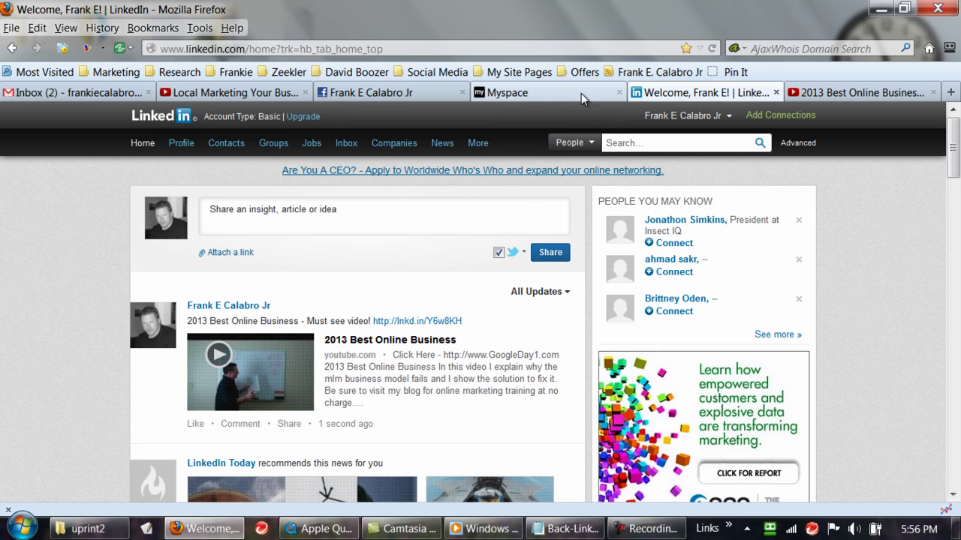
- Check the shared 2013 Best Online Business post in the Myspace stream, then return to Facebook
click(556, 93)
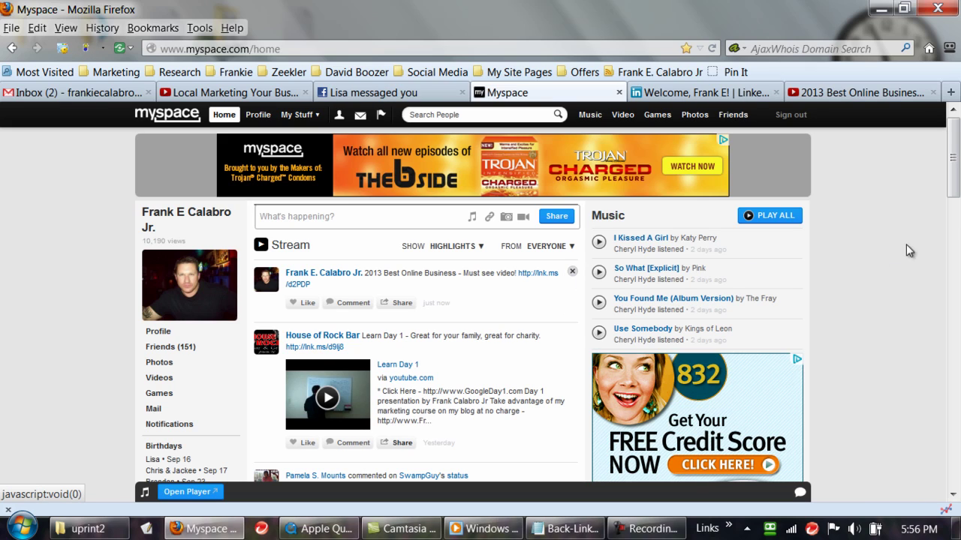
drag(957, 180, 955, 124)
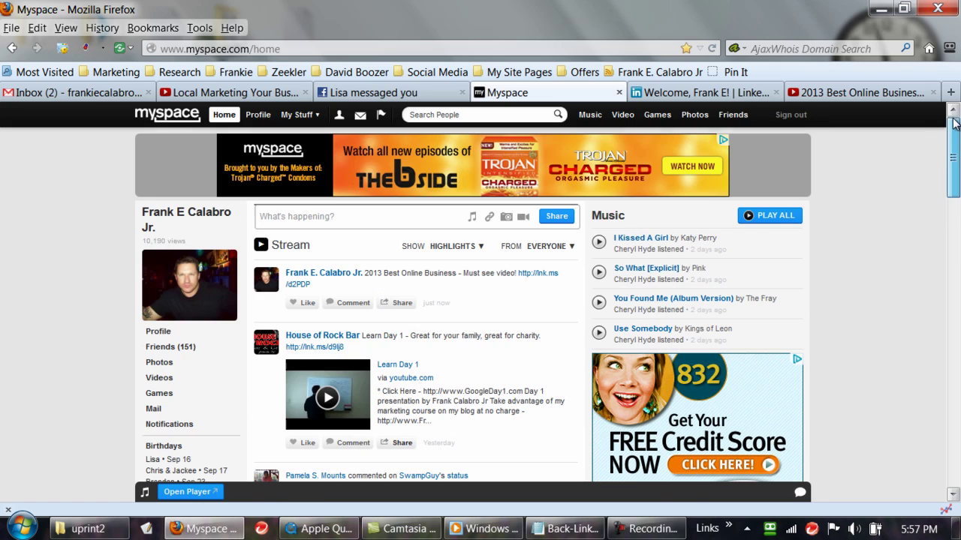
click(399, 93)
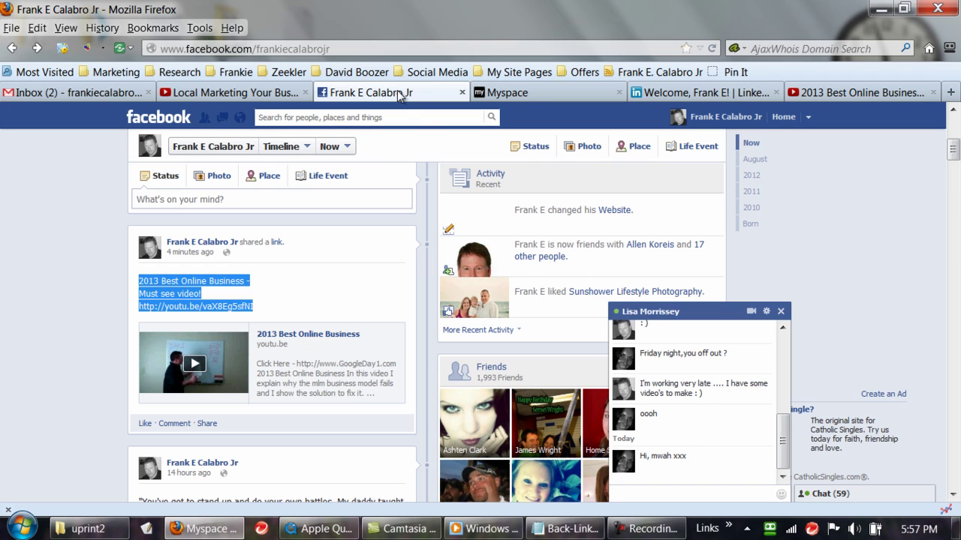
- Close the Facebook chat window and bring the profile back to the top
click(781, 312)
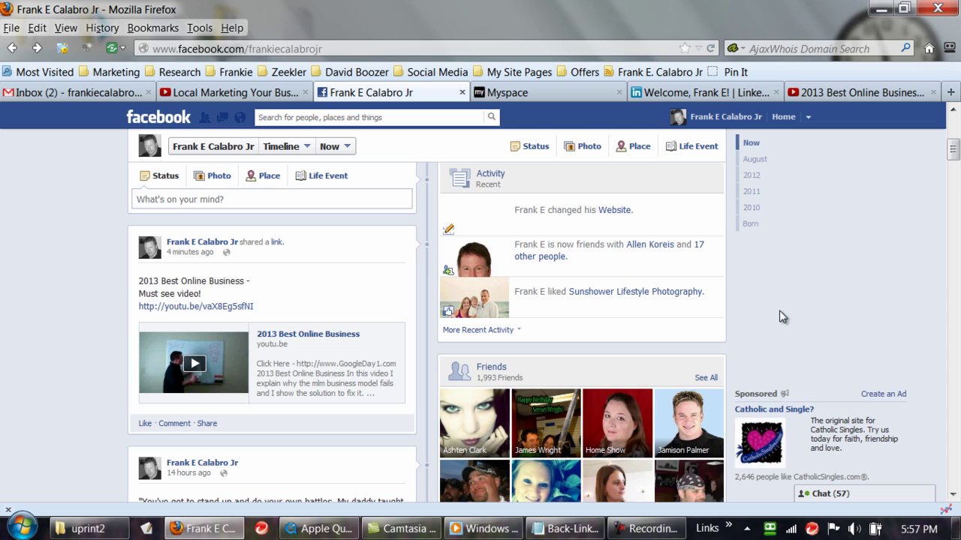
click(955, 126)
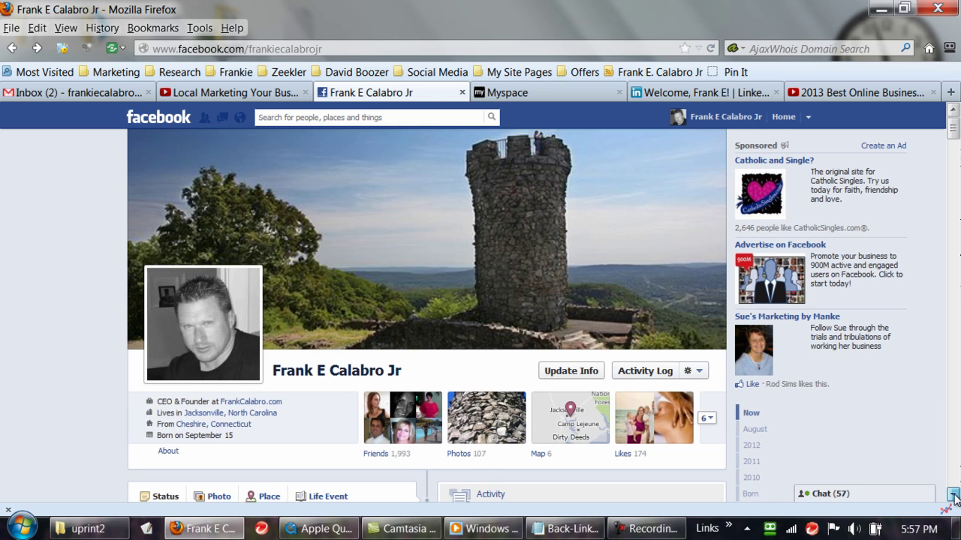
scroll(953, 497, down, 2)
scroll(953, 497, down, 1)
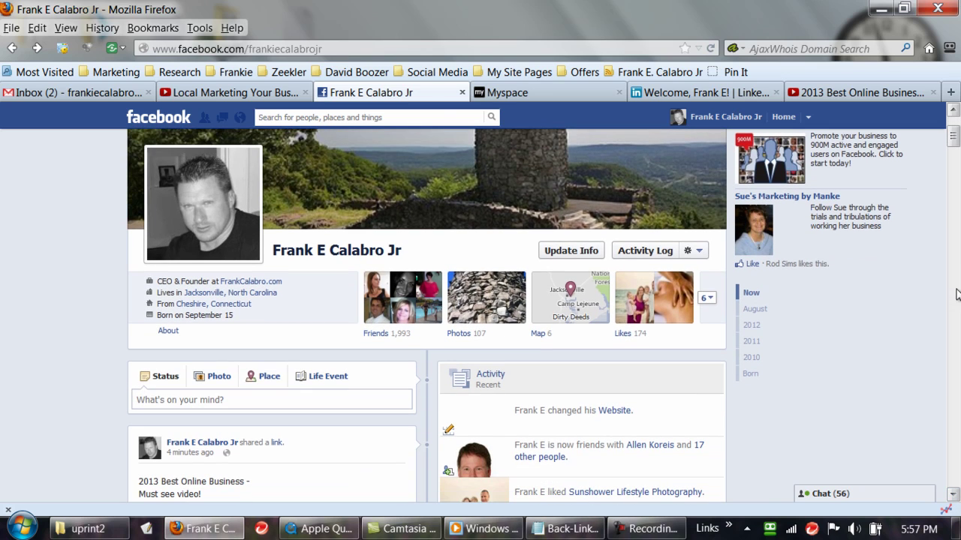
drag(953, 137, 955, 120)
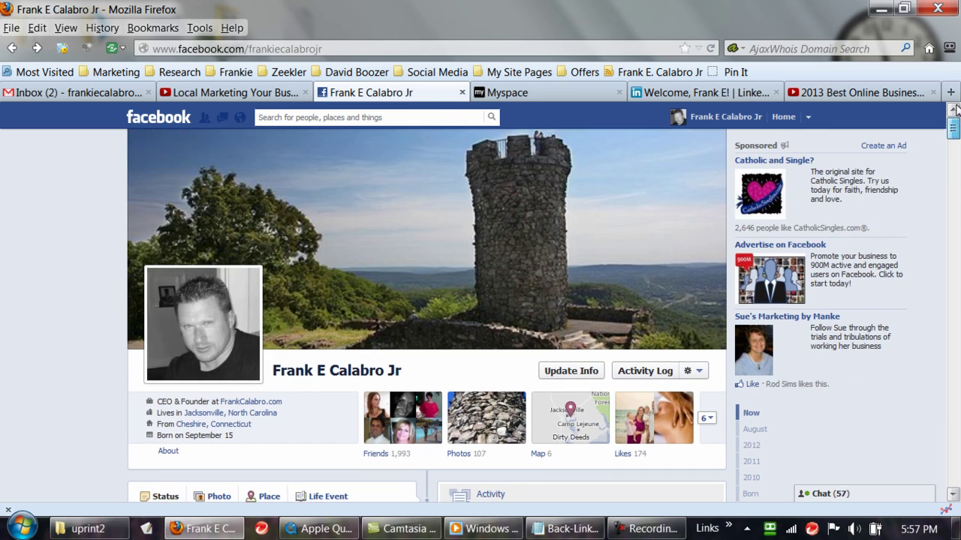
- Verify the shared post across the Myspace and LinkedIn tabs, ending on the Facebook profile
click(544, 91)
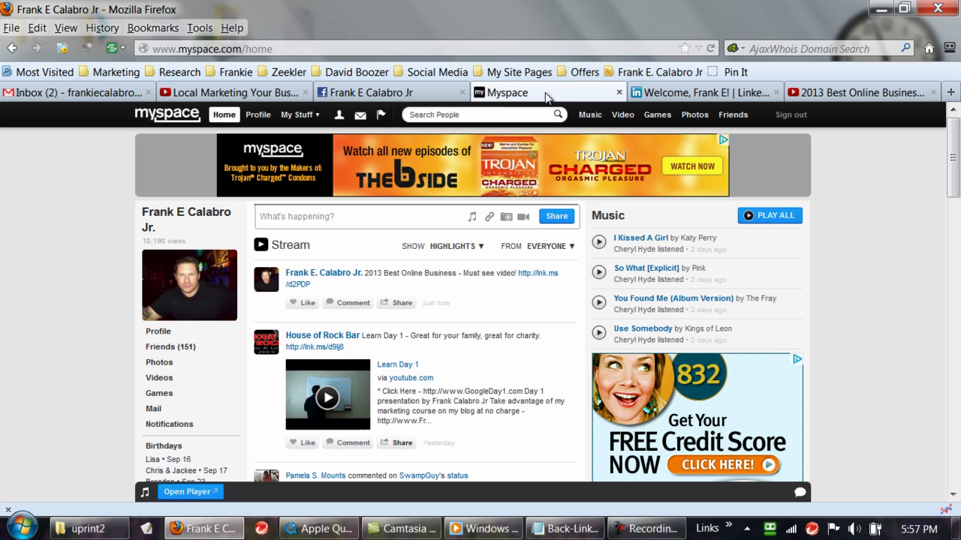
click(731, 94)
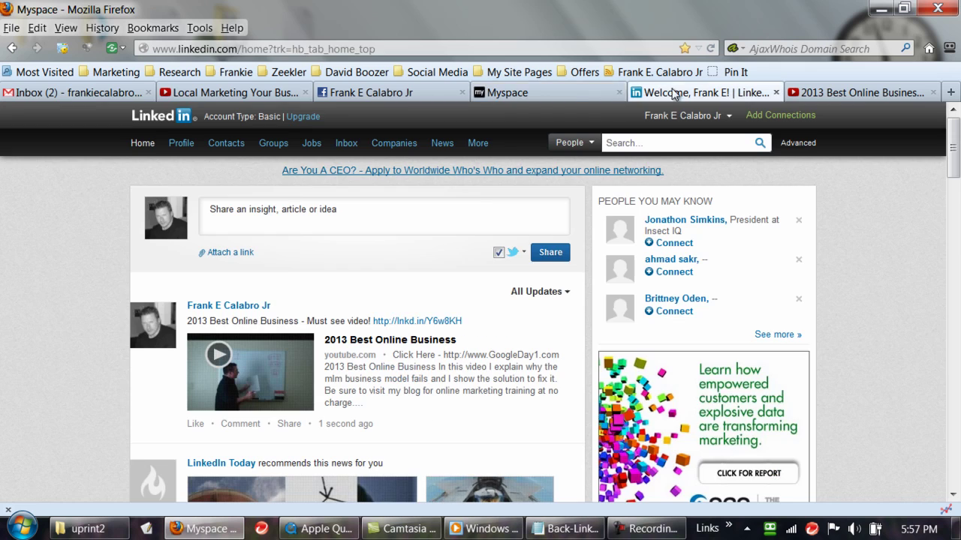
click(558, 96)
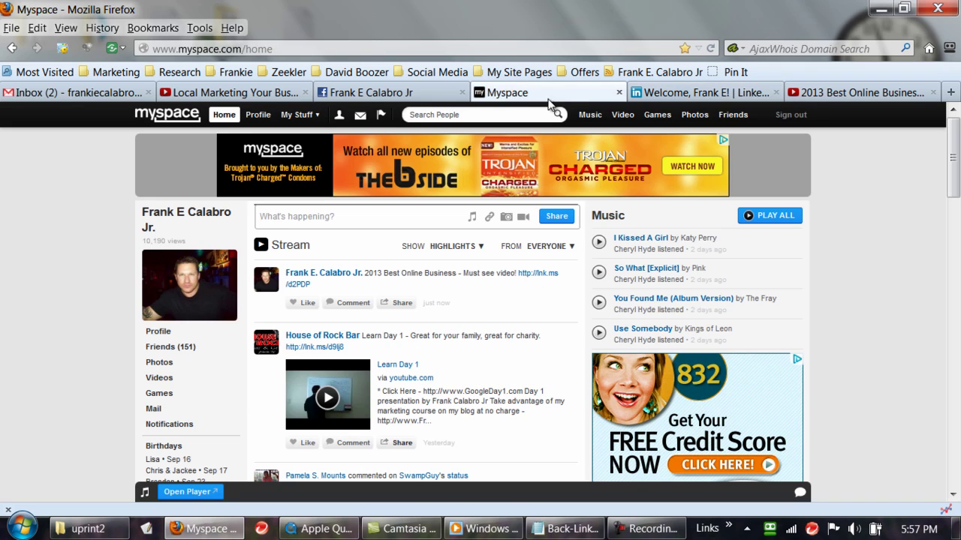
click(396, 96)
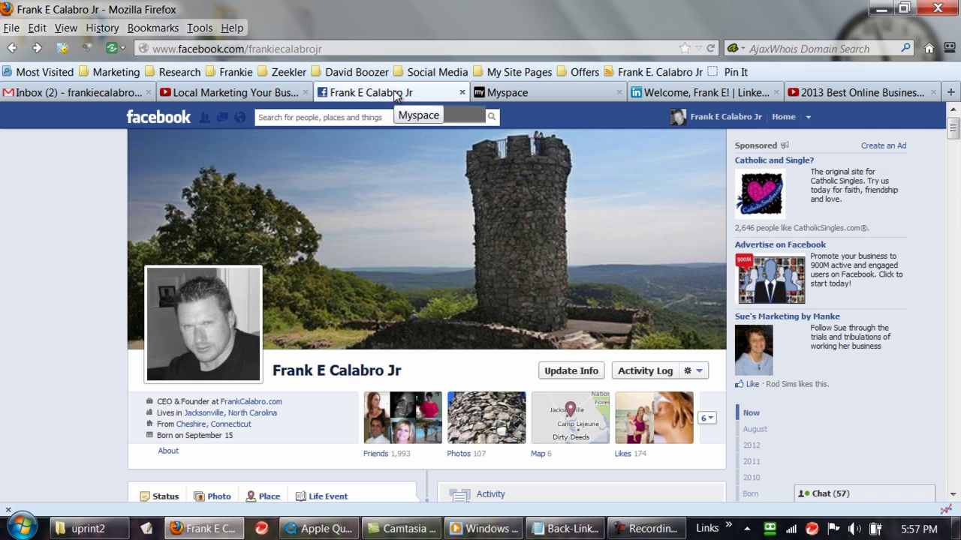
click(574, 93)
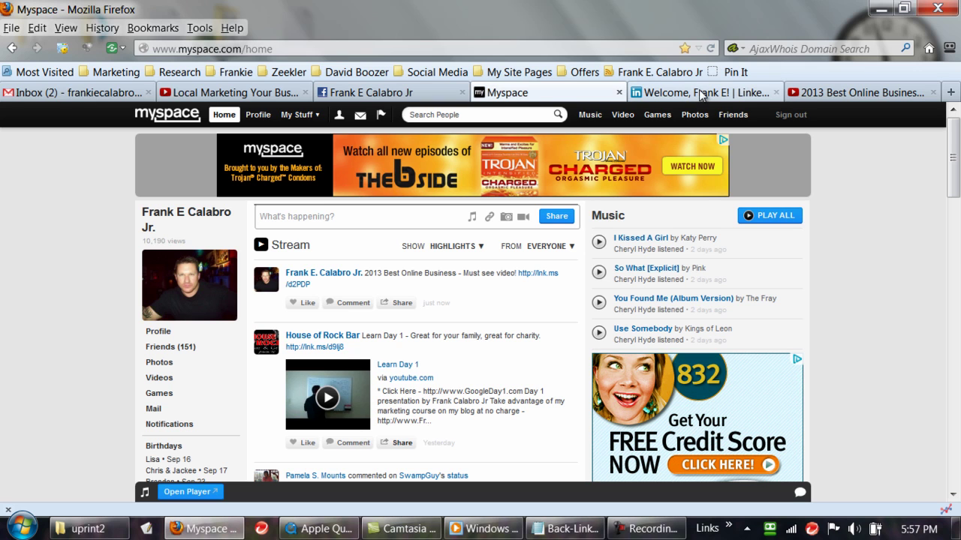
click(412, 96)
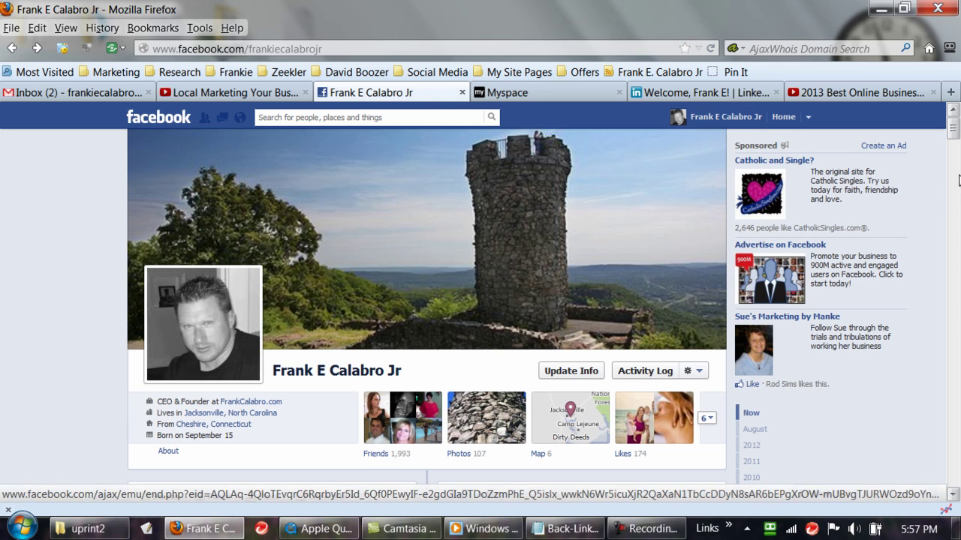
scroll(951, 161, down, 5)
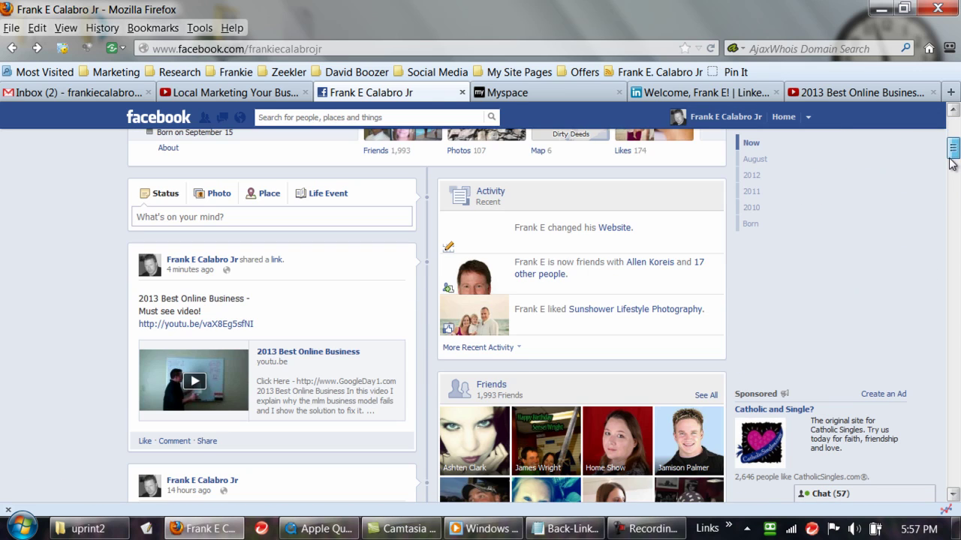
scroll(951, 161, down, 2)
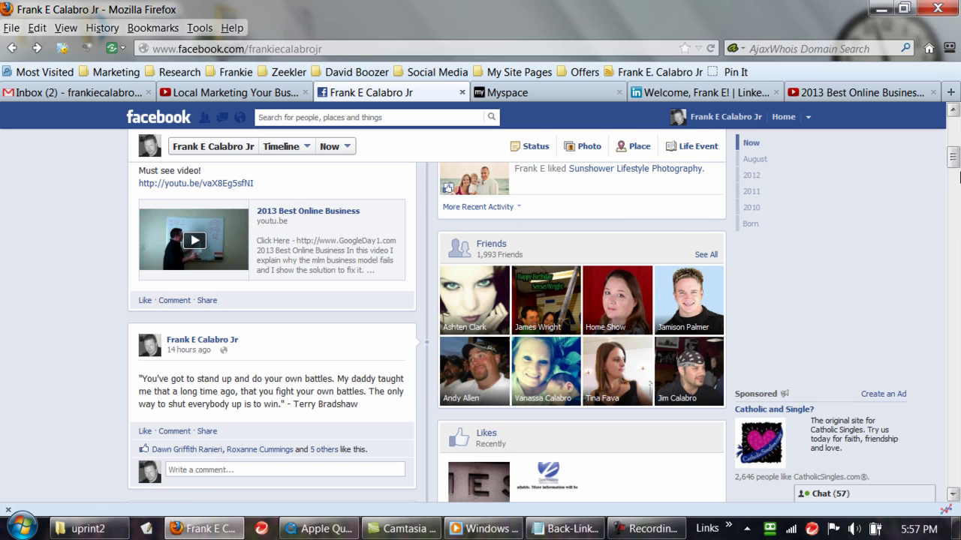
drag(956, 165, 957, 334)
scroll(957, 344, down, 15)
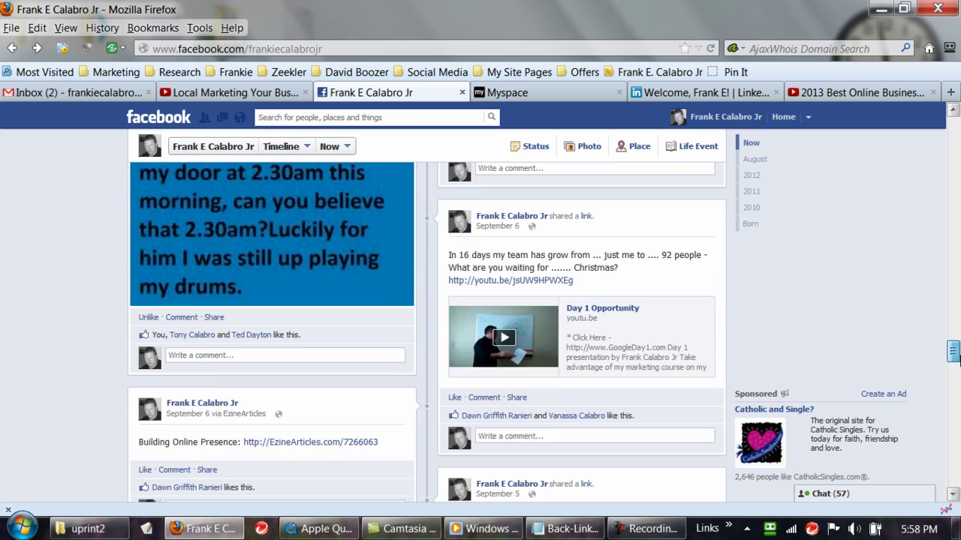
scroll(957, 338, up, 20)
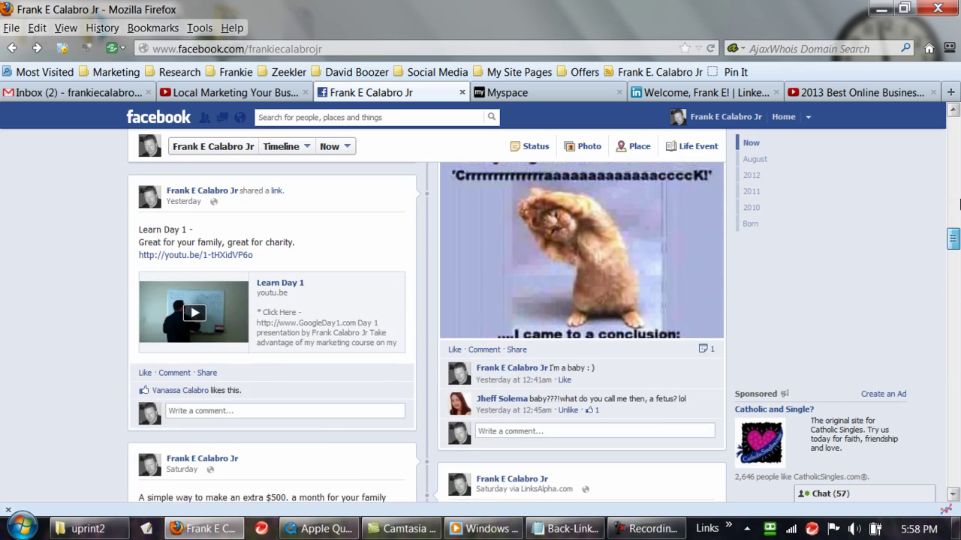
scroll(427, 315, up, 3)
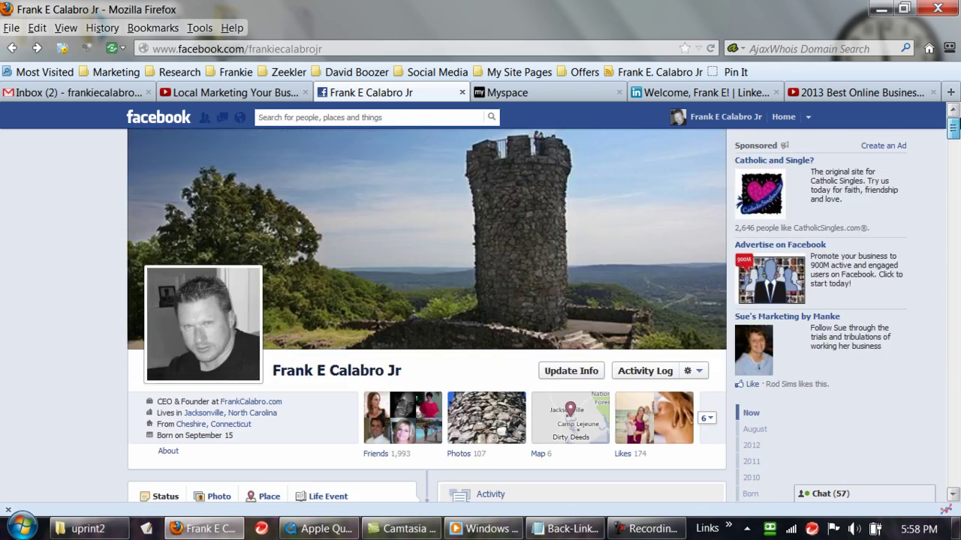